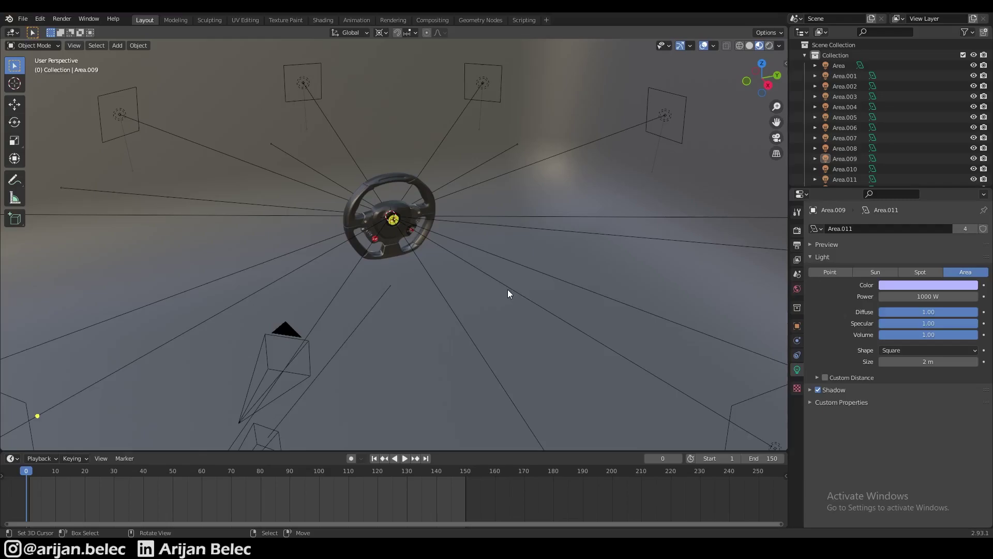
# Step: Examine the area lights surrounding the steering wheel and check each one's light colour and power settings
pyautogui.click(298, 89)
pyautogui.click(120, 114)
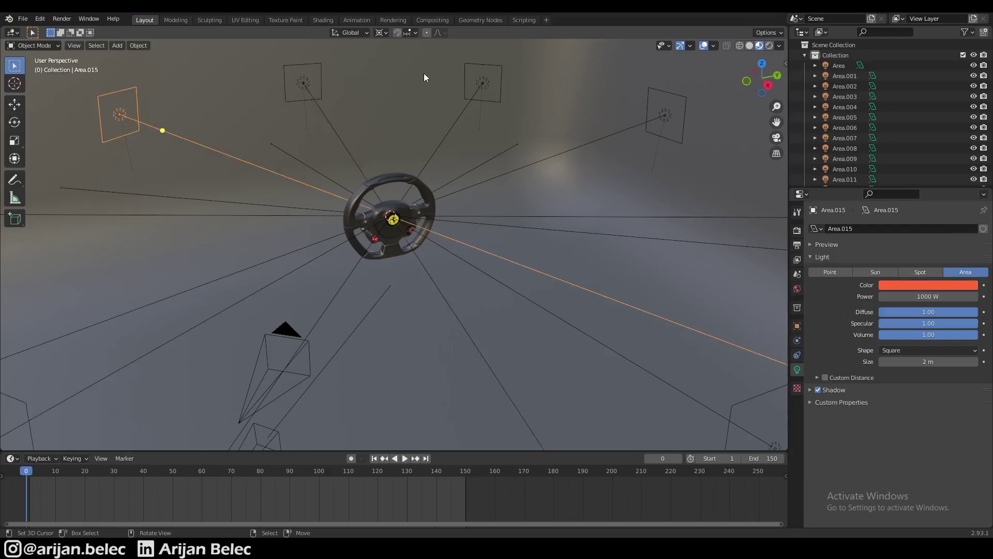
pyautogui.click(483, 83)
pyautogui.click(577, 168)
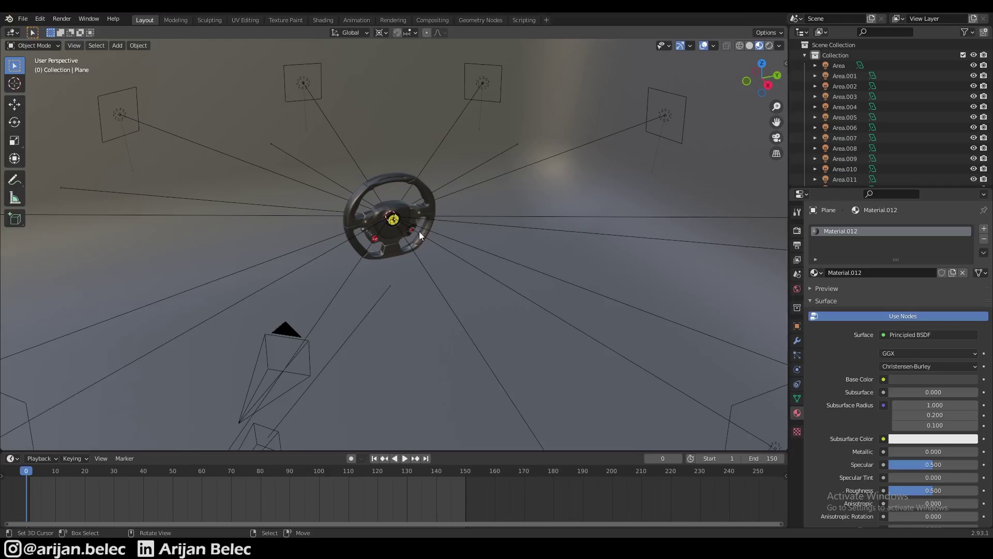
pyautogui.moveTo(426, 236); pyautogui.dragTo(295, 133, button='middle')
pyautogui.rightClick(210, 114)
pyautogui.rightClick(383, 84)
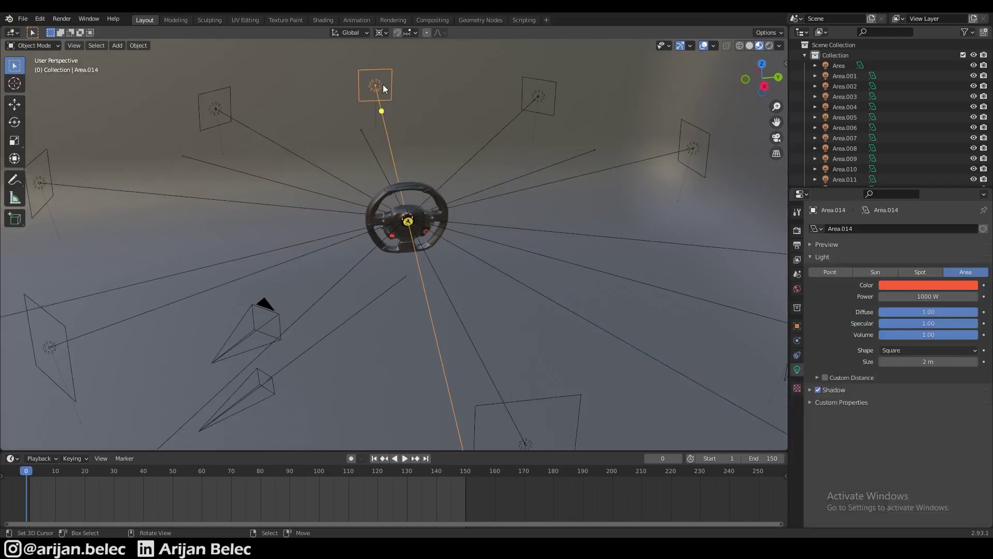
pyautogui.rightClick(467, 134)
pyautogui.moveTo(467, 138); pyautogui.dragTo(464, 162, button='middle')
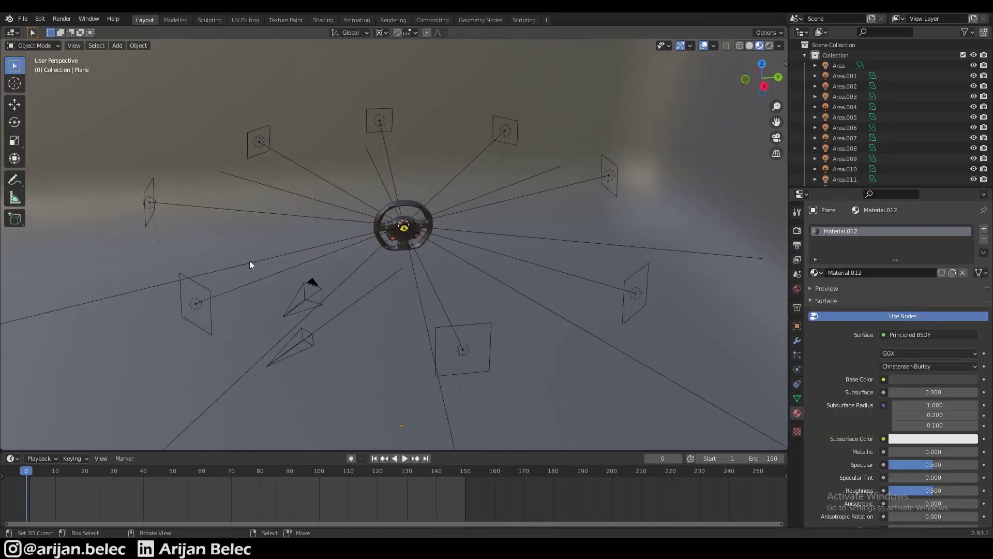
pyautogui.moveTo(250, 261); pyautogui.dragTo(533, 275, button='middle')
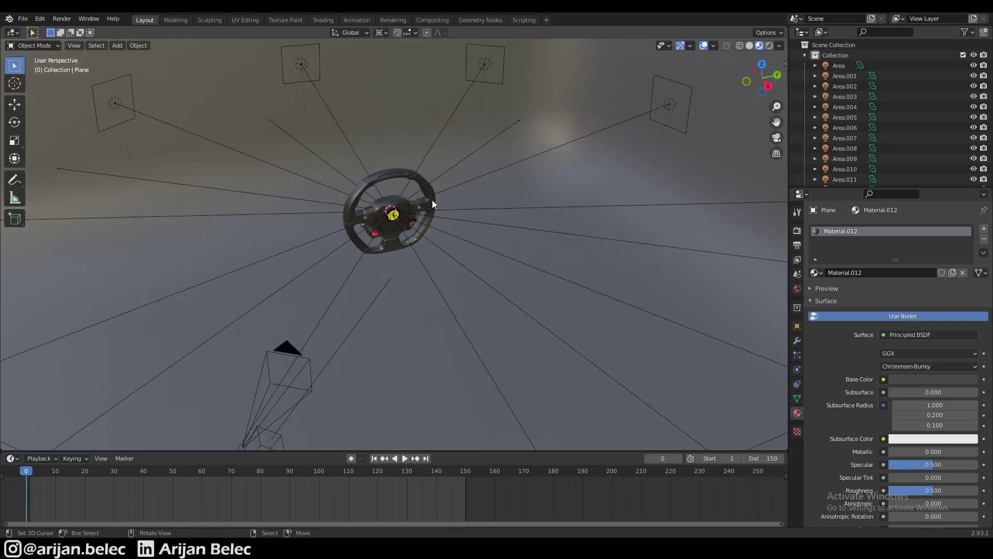
pyautogui.scroll(-3, 452, 182)
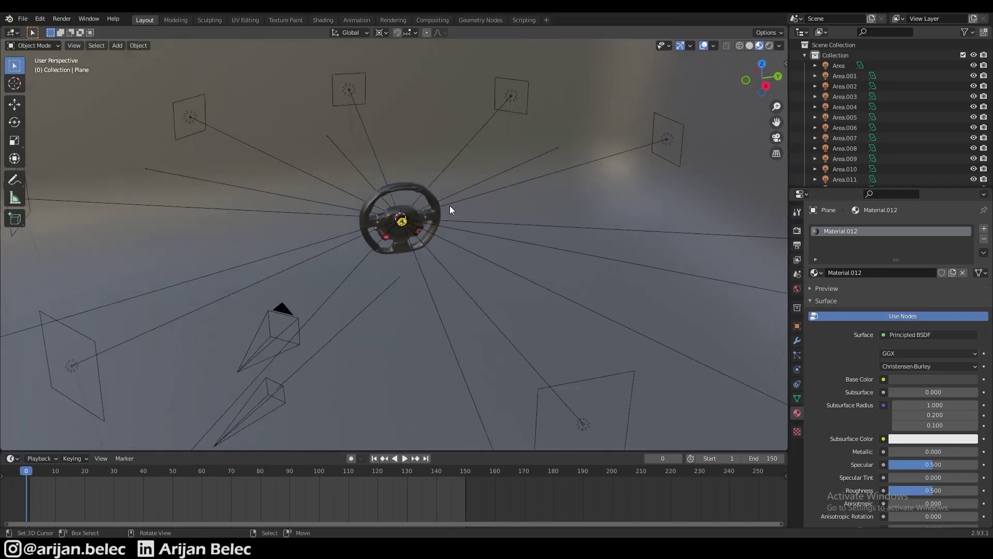
pyautogui.scroll(-1, 450, 206)
pyautogui.scroll(2, 428, 238)
pyautogui.scroll(-3, 430, 241)
pyautogui.moveTo(426, 242); pyautogui.dragTo(365, 237, button='middle')
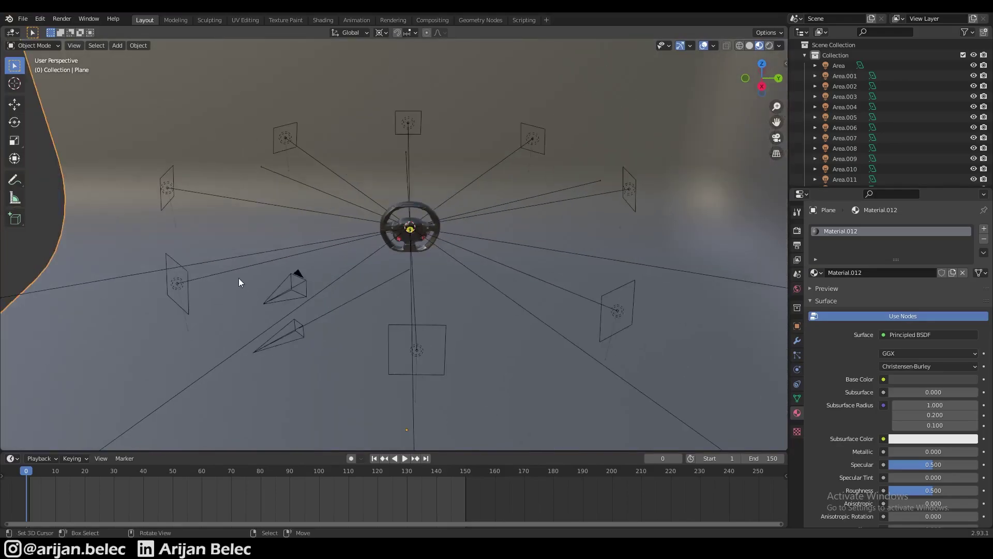
pyautogui.moveTo(286, 278); pyautogui.dragTo(186, 349, button='middle')
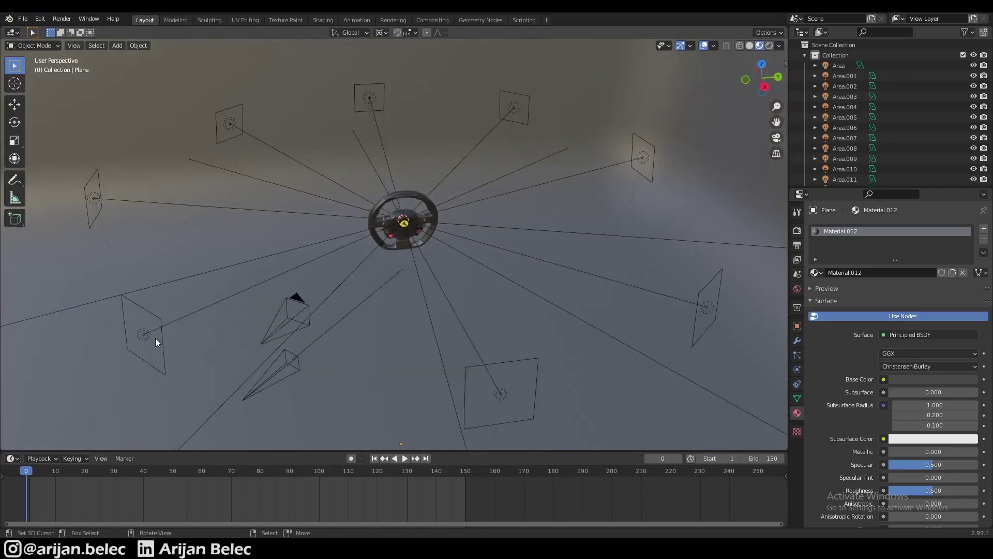
pyautogui.click(93, 199)
pyautogui.click(229, 125)
pyautogui.click(365, 104)
pyautogui.click(528, 119)
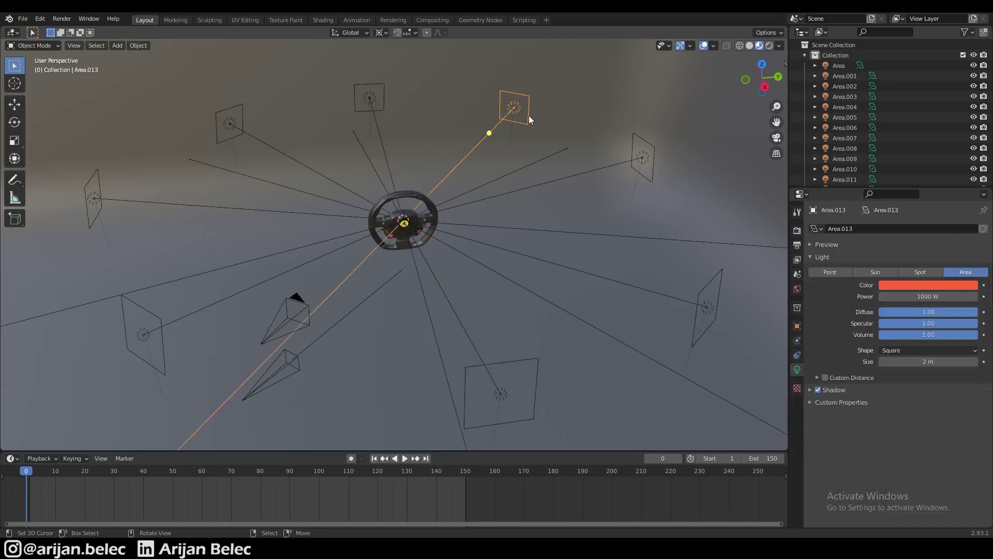
pyautogui.click(640, 164)
pyautogui.click(705, 309)
pyautogui.click(497, 394)
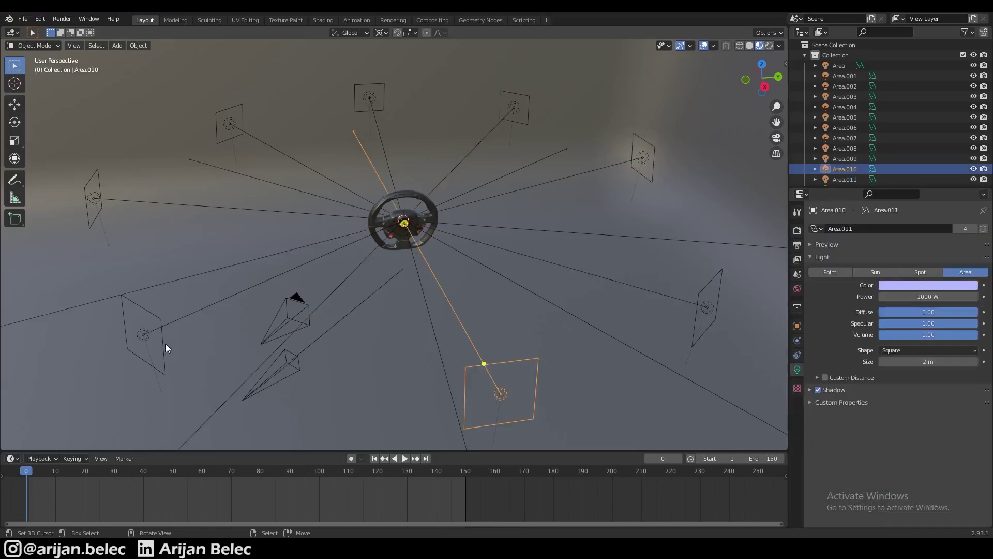
# Step: Delete all eight area lights encircling the steering wheel, keeping the backdrop, wheel and cameras
pyautogui.click(144, 338)
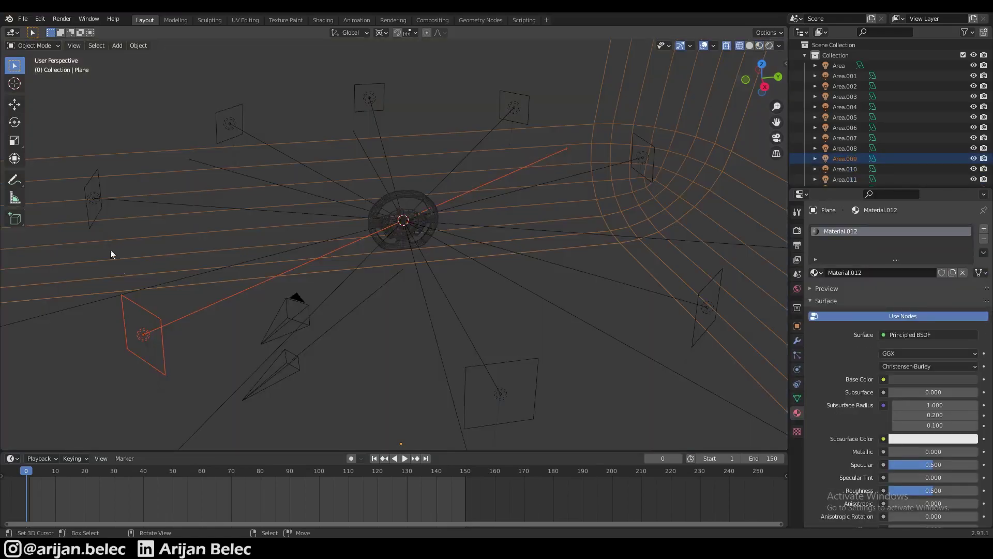
pyautogui.hotkey('shift', 'z')
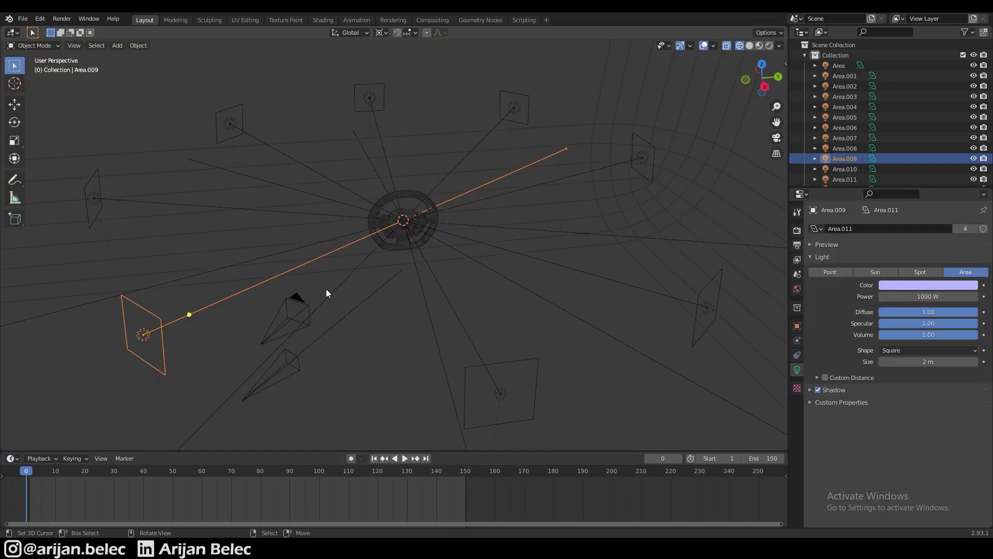
pyautogui.moveTo(326, 293)
pyautogui.mouseDown(button='middle')
pyautogui.moveTo(334, 277)
pyautogui.moveTo(341, 297)
pyautogui.moveTo(163, 236)
pyautogui.mouseUp(button='middle')
pyautogui.hotkey('shift', 'z')
pyautogui.keyDown('shift'); pyautogui.click(135, 227); pyautogui.keyUp('shift')
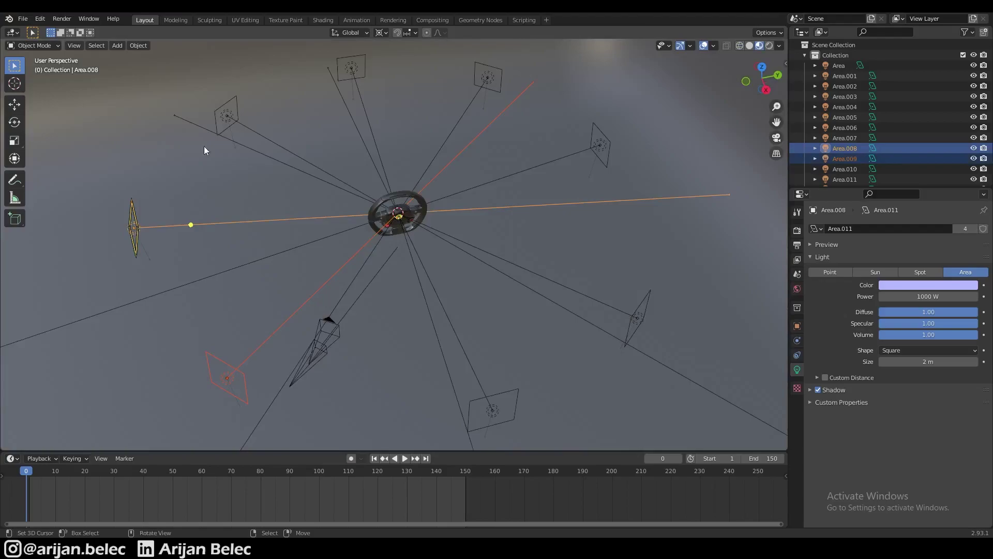
pyautogui.hotkey('shift', 'z')
pyautogui.keyDown('shift'); pyautogui.click(228, 116); pyautogui.keyUp('shift')
pyautogui.keyDown('shift'); pyautogui.click(352, 67); pyautogui.keyUp('shift')
pyautogui.keyDown('shift'); pyautogui.click(482, 78); pyautogui.keyUp('shift')
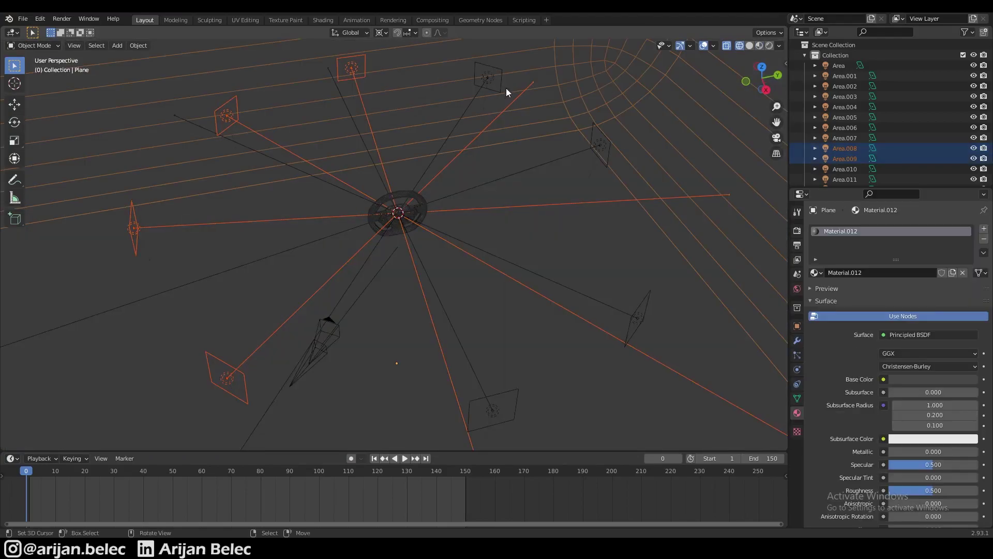
pyautogui.keyDown('shift'); pyautogui.click(604, 151); pyautogui.keyUp('shift')
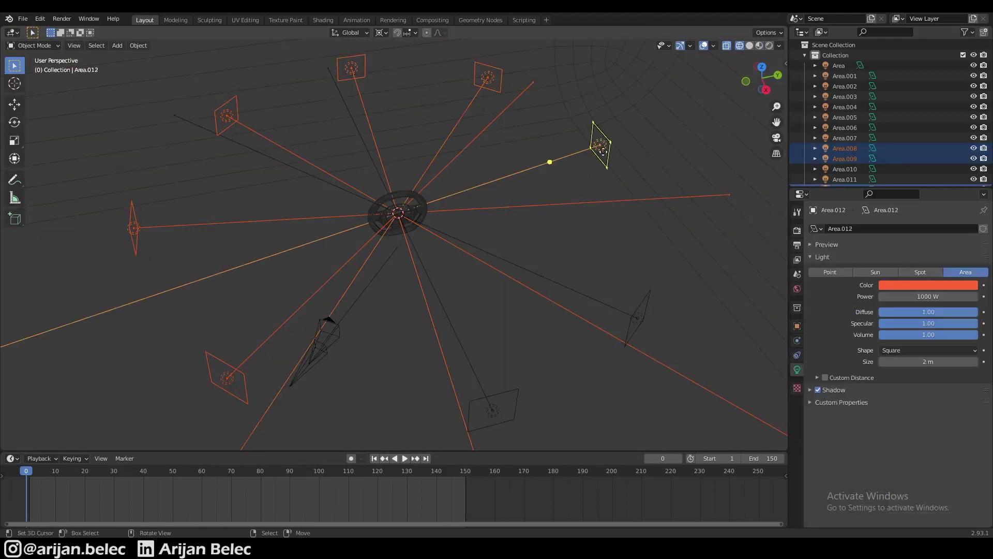
pyautogui.keyDown('shift'); pyautogui.click(635, 309); pyautogui.keyUp('shift')
pyautogui.keyDown('shift'); pyautogui.click(489, 398); pyautogui.keyUp('shift')
pyautogui.moveTo(489, 398); pyautogui.dragTo(476, 312, button='middle')
pyautogui.press('x')
pyautogui.click(476, 313)
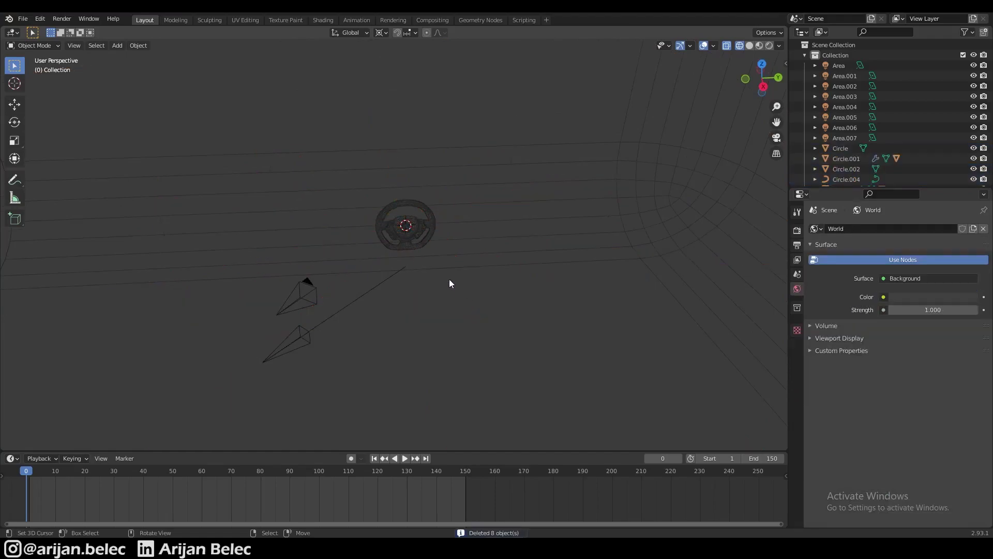
# Step: Return the viewport from wireframe to material preview shading and save the file
pyautogui.hotkey('shift', 'z')
pyautogui.moveTo(449, 278); pyautogui.dragTo(484, 255, button='middle')
pyautogui.hotkey('ctrl', 's')
pyautogui.scroll(3, 431, 216)
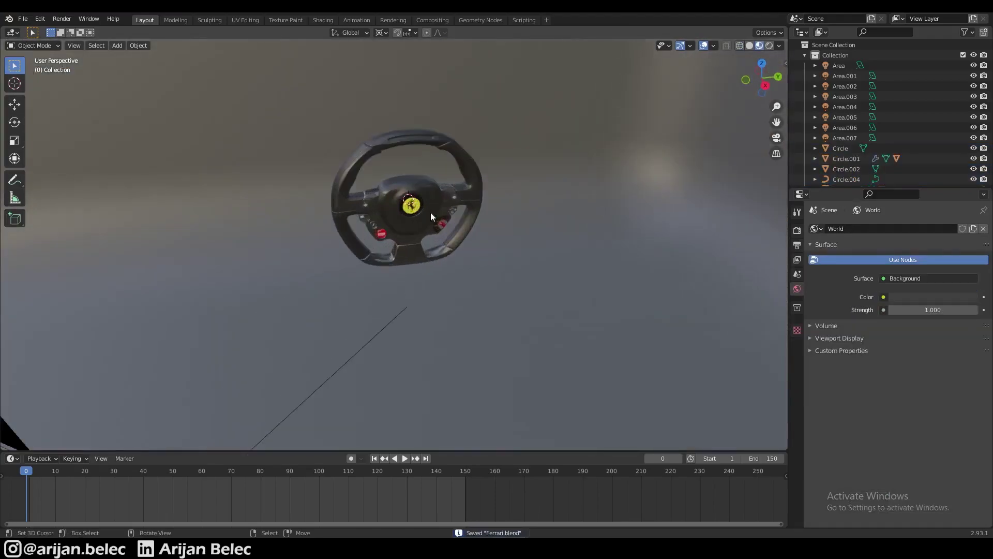
pyautogui.moveTo(383, 199); pyautogui.dragTo(534, 192, button='middle')
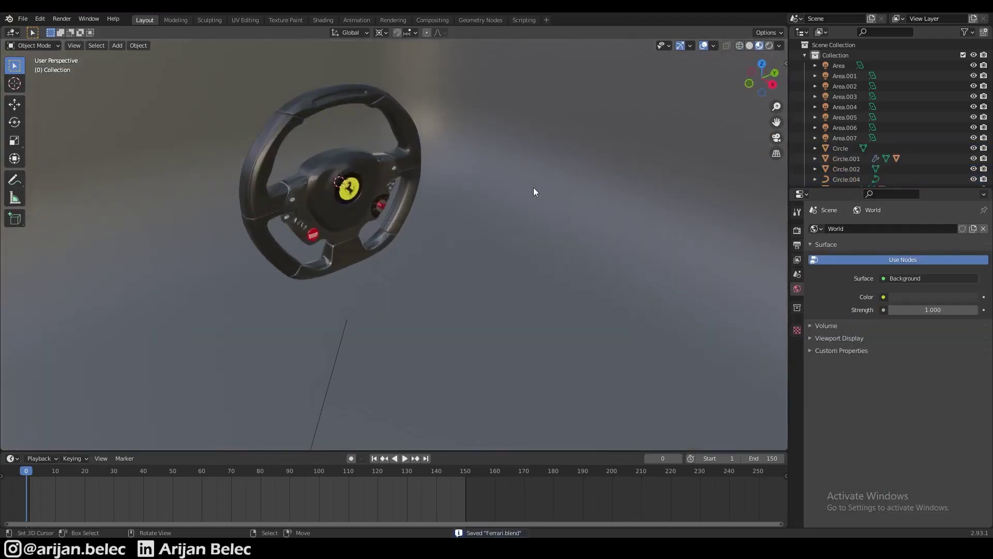
# Step: Set the scene's render engine to Cycles and save the file
pyautogui.click(796, 230)
pyautogui.click(894, 230)
pyautogui.click(898, 265)
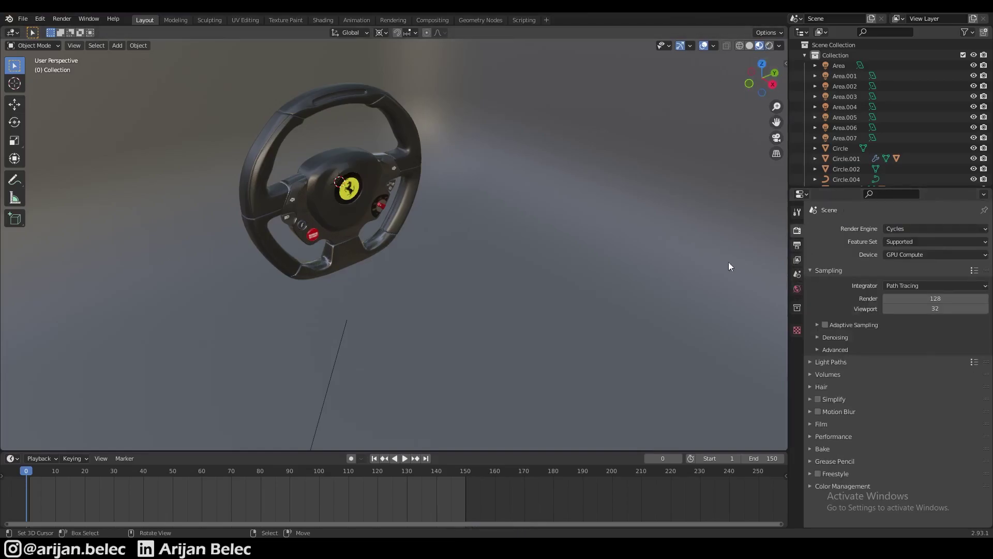
pyautogui.moveTo(729, 261); pyautogui.dragTo(659, 257, button='middle')
pyautogui.hotkey('ctrl', 's')
pyautogui.moveTo(563, 226); pyautogui.dragTo(332, 314, button='middle')
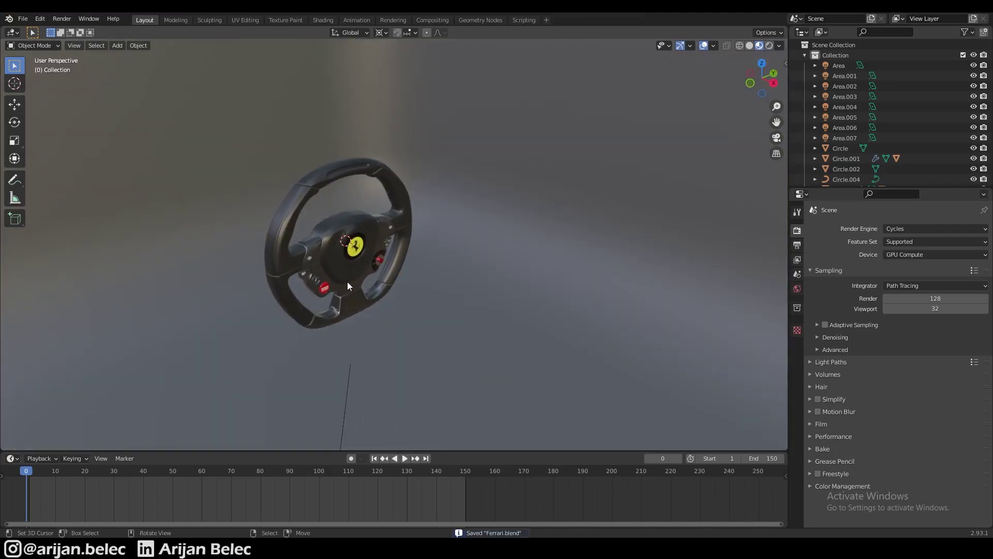
pyautogui.moveTo(361, 272); pyautogui.dragTo(429, 259, button='middle')
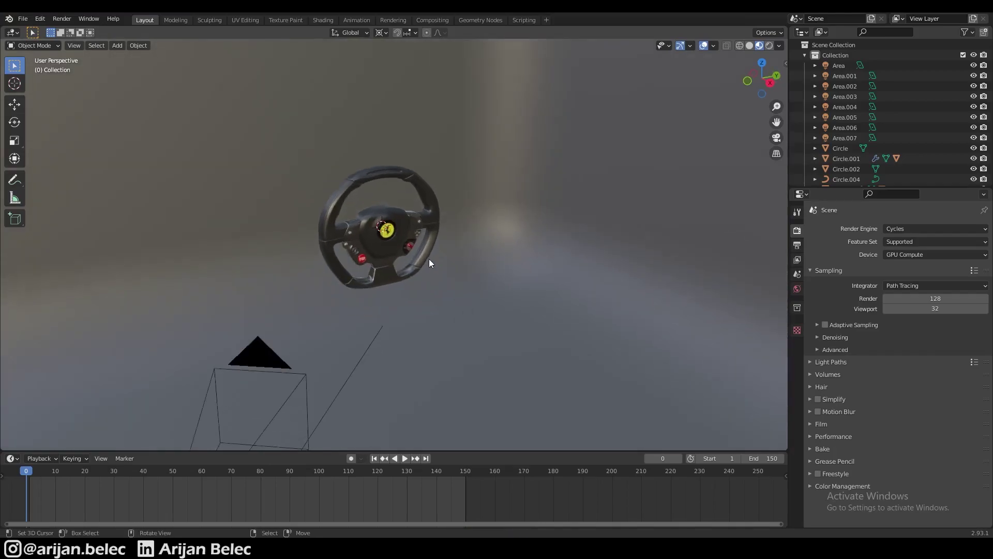
pyautogui.hotkey('ctrl', 's')
pyautogui.moveTo(442, 248); pyautogui.dragTo(414, 238, button='middle')
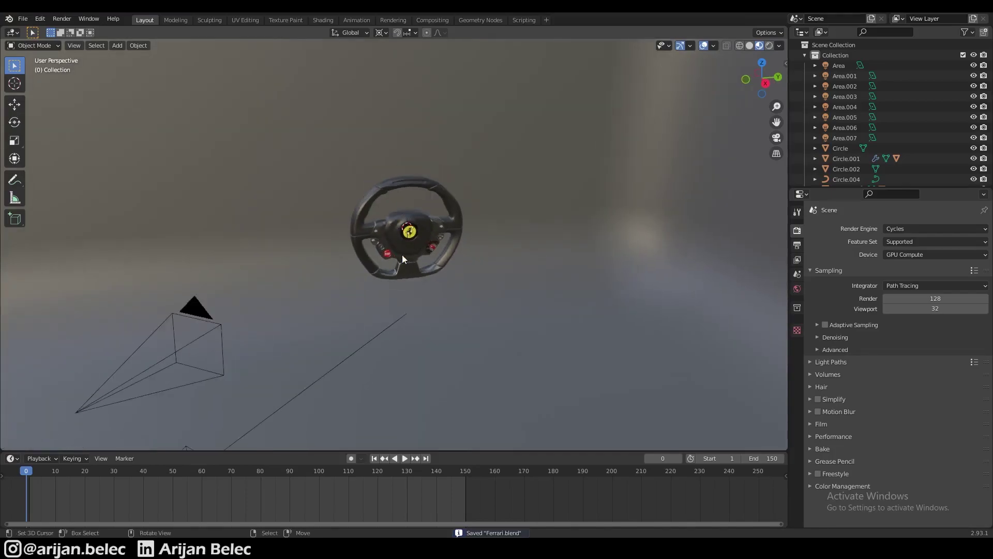
# Step: Add a mesh plane at the 3D cursor in the middle of the steering wheel
pyautogui.hotkey('shift', 'a')
pyautogui.moveTo(362, 79)
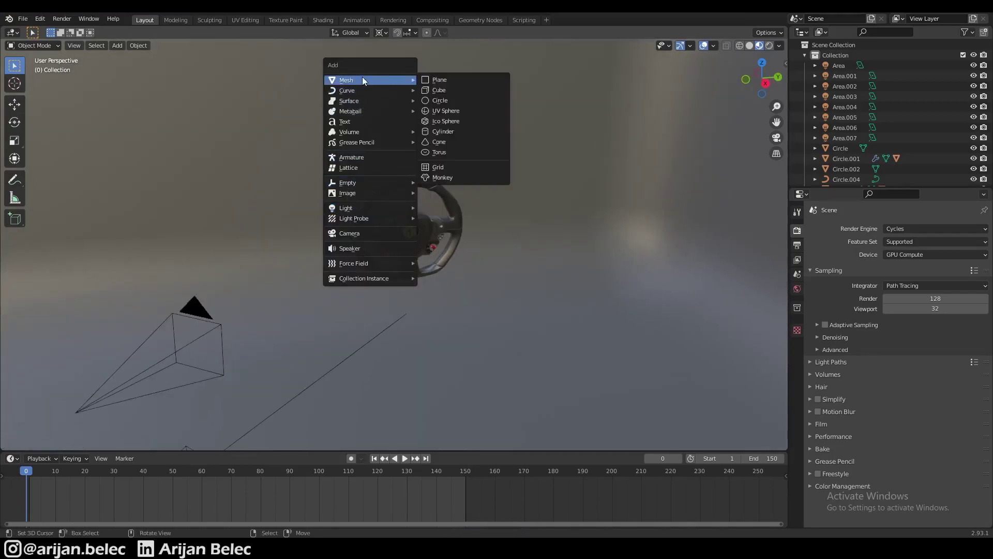
pyautogui.click(429, 79)
pyautogui.scroll(-1, 449, 220)
pyautogui.moveTo(419, 271); pyautogui.dragTo(403, 274, button='middle')
pyautogui.scroll(-1, 407, 277)
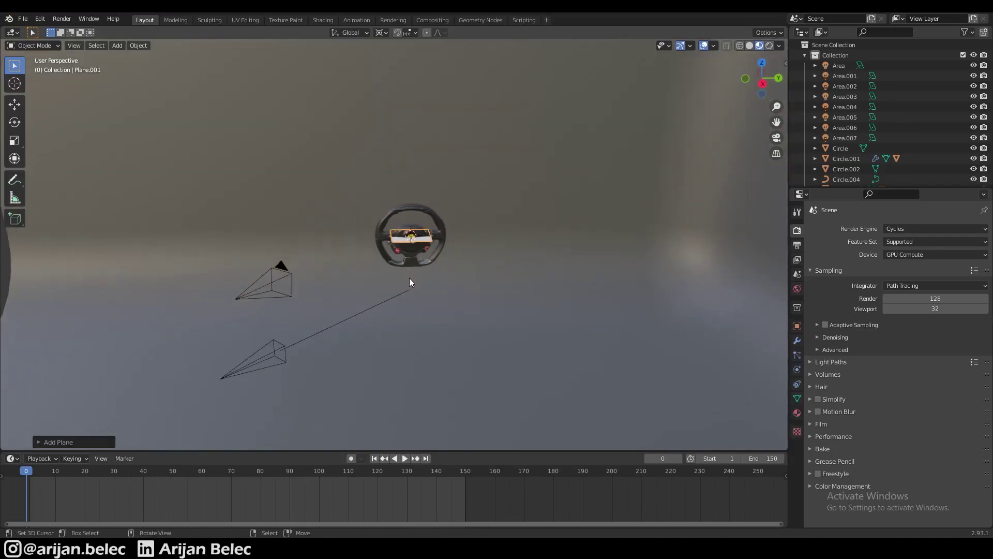
pyautogui.scroll(2, 409, 278)
# Step: Raise the new plane along the global Z axis until it sits well above the steering wheel
pyautogui.press('g')
pyautogui.press('z')
pyautogui.click(443, 129)
pyautogui.scroll(-2, 435, 258)
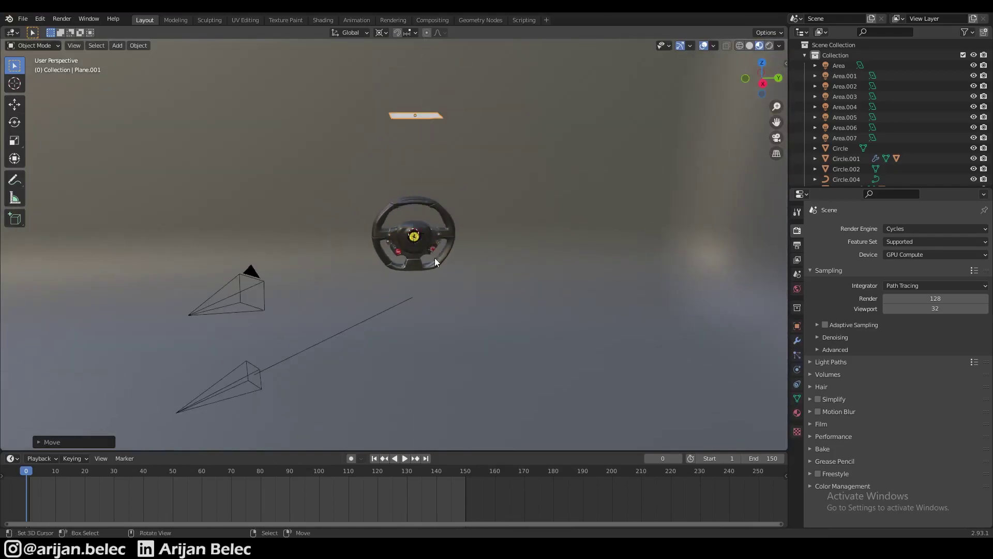
pyautogui.press('g')
pyautogui.press('z')
pyautogui.click(436, 157)
pyautogui.press('r')
pyautogui.press('x')
pyautogui.rightClick(480, 265)
# Step: Rotate the plane about 75 degrees around the global X axis, swinging it to the side of the steering wheel
pyautogui.scroll(-1, 459, 272)
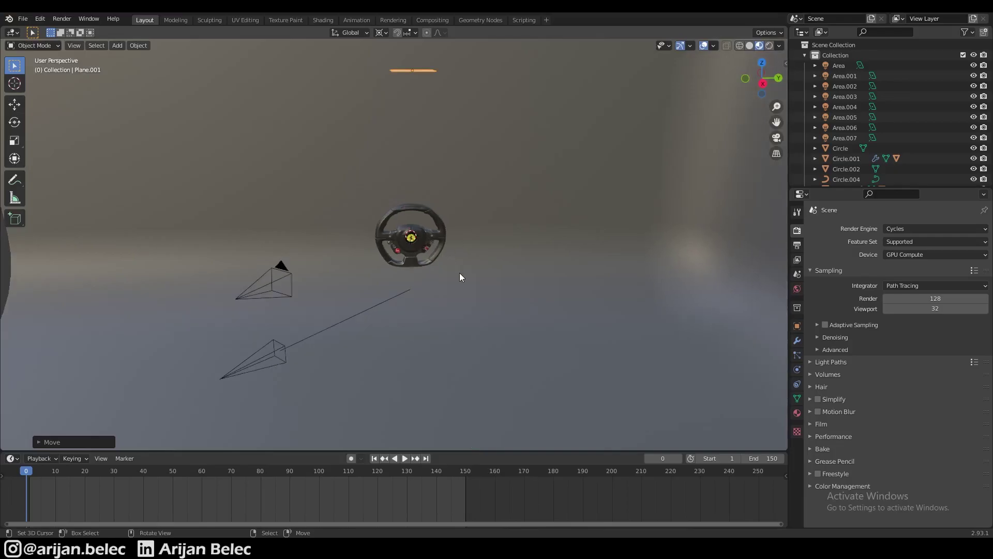
pyautogui.press('r')
pyautogui.press('x')
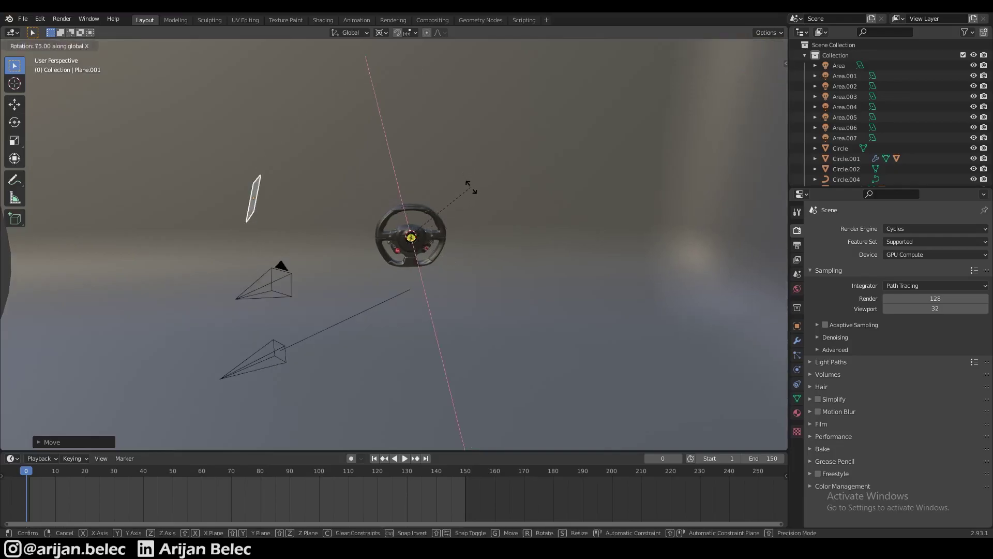
pyautogui.click(471, 194)
pyautogui.moveTo(469, 234); pyautogui.dragTo(454, 228, button='middle')
# Step: Move the plane farther from the steering wheel along its local Z axis and save the file
pyautogui.press('g')
pyautogui.press('z')
pyautogui.press('z')
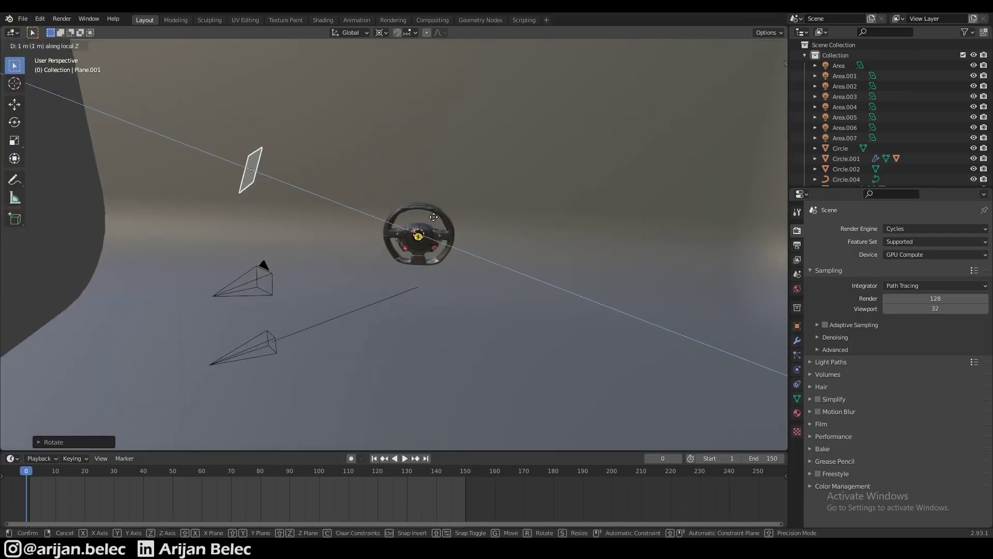
pyautogui.click(417, 212)
pyautogui.moveTo(258, 160)
pyautogui.mouseDown(button='middle')
pyautogui.moveTo(389, 192)
pyautogui.moveTo(265, 171)
pyautogui.mouseUp(button='middle')
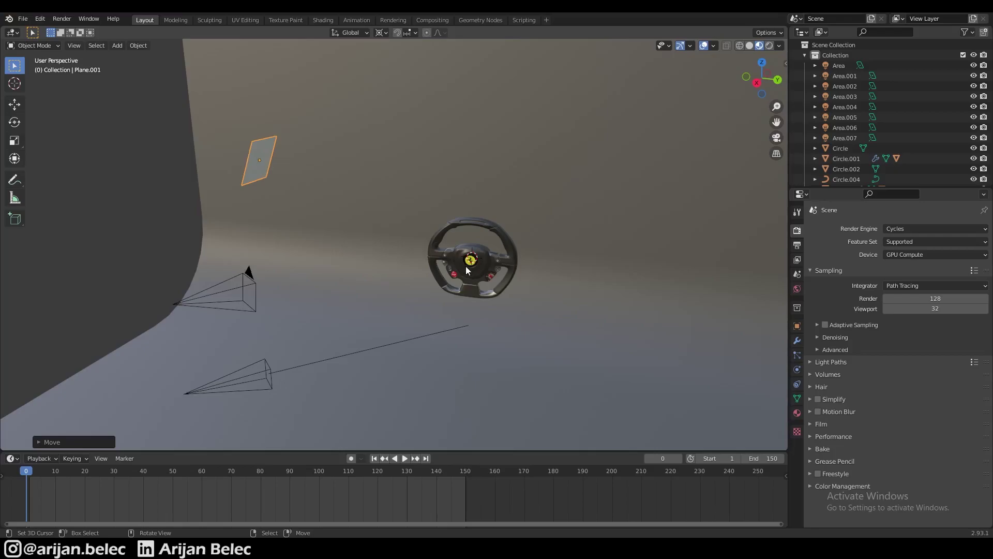
pyautogui.moveTo(466, 266); pyautogui.dragTo(507, 268, button='middle')
pyautogui.hotkey('ctrl', 's')
# Step: Create a new material for the plane and set its surface shader to Emission
pyautogui.hotkey('shift', 'z')
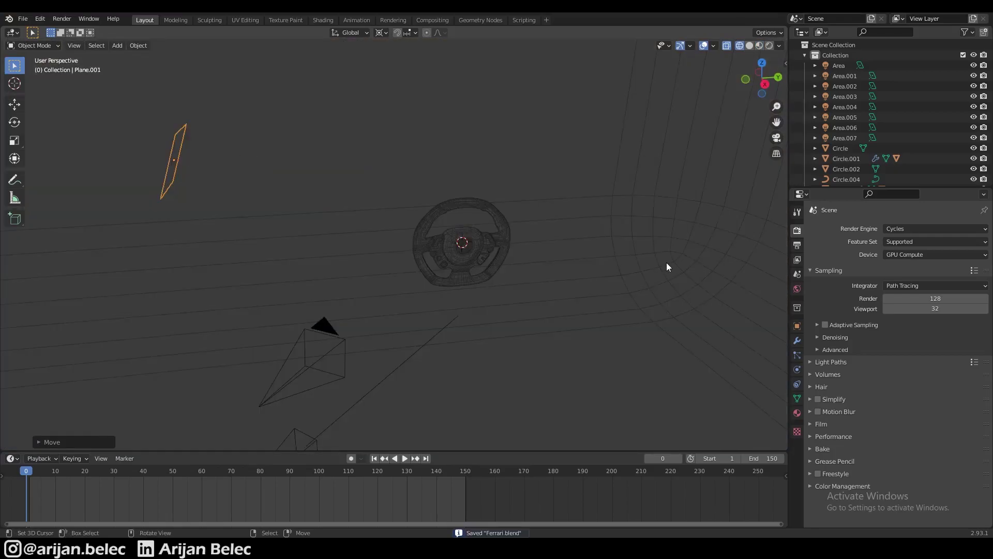
pyautogui.hotkey('shift', 'z')
pyautogui.click(798, 413)
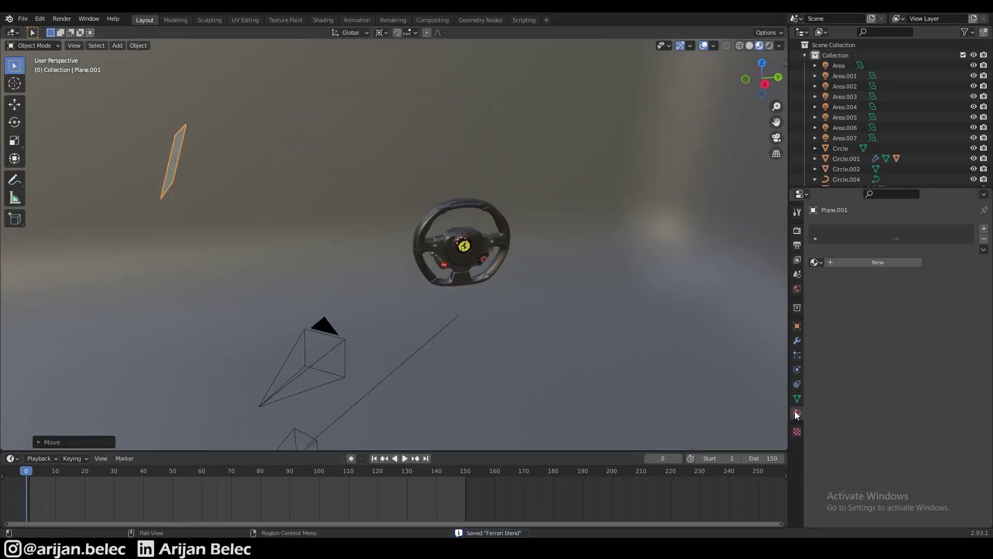
pyautogui.click(852, 262)
pyautogui.click(908, 306)
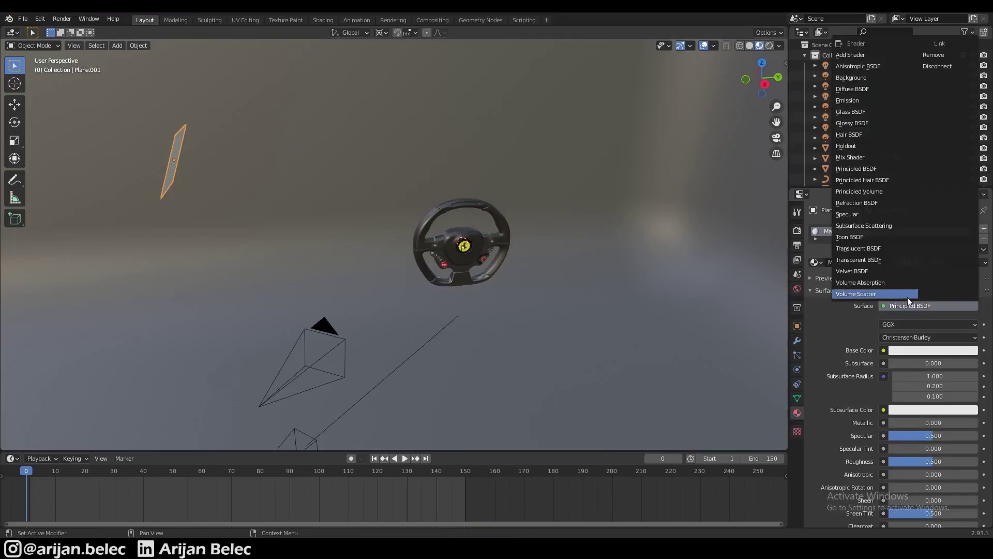
pyautogui.click(847, 100)
# Step: Set the emission strength of the plane's material to 25
pyautogui.moveTo(573, 221); pyautogui.dragTo(492, 212, button='middle')
pyautogui.click(913, 339)
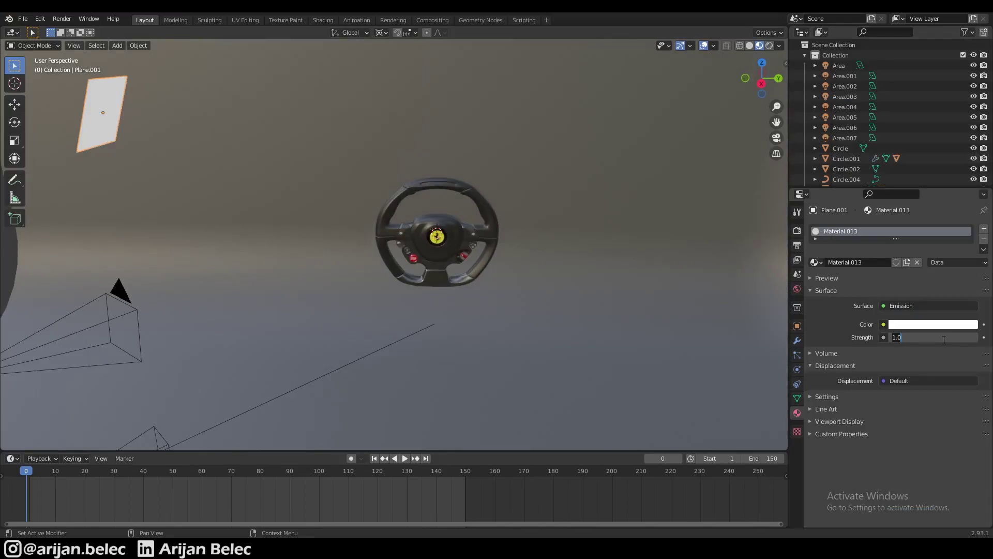
pyautogui.write('25')
pyautogui.press('Return')
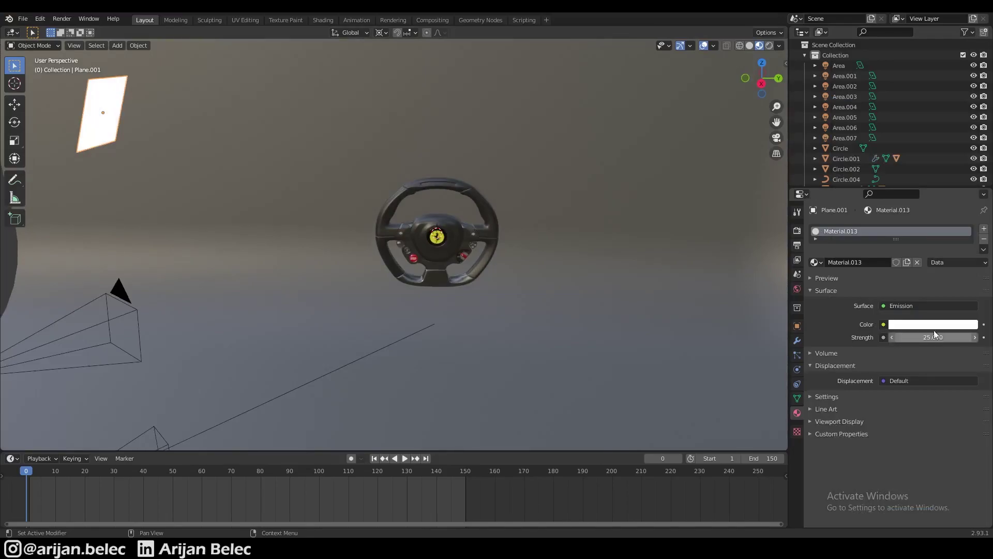
# Step: Change the emission color of the plane's material to a saturated orange
pyautogui.click(935, 325)
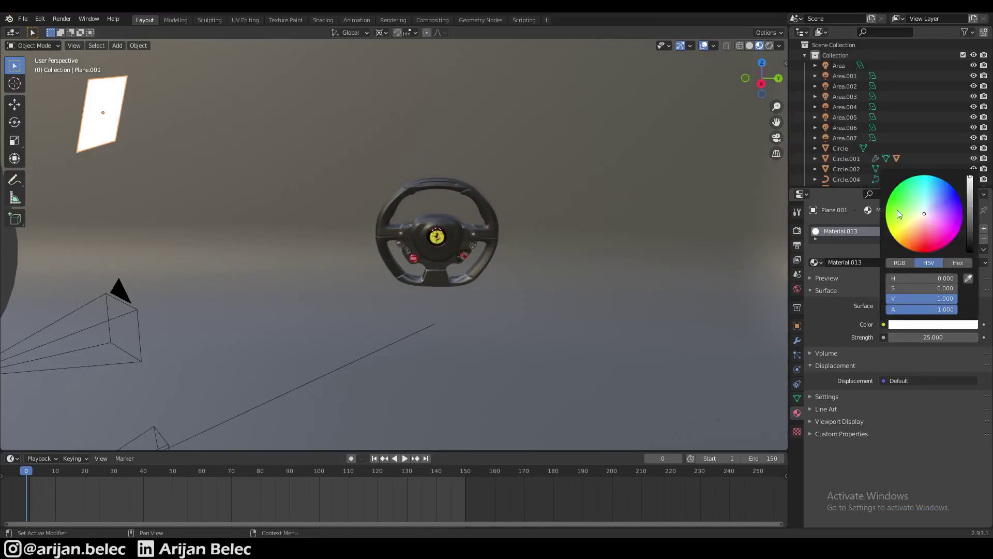
pyautogui.scroll(-1, 445, 191)
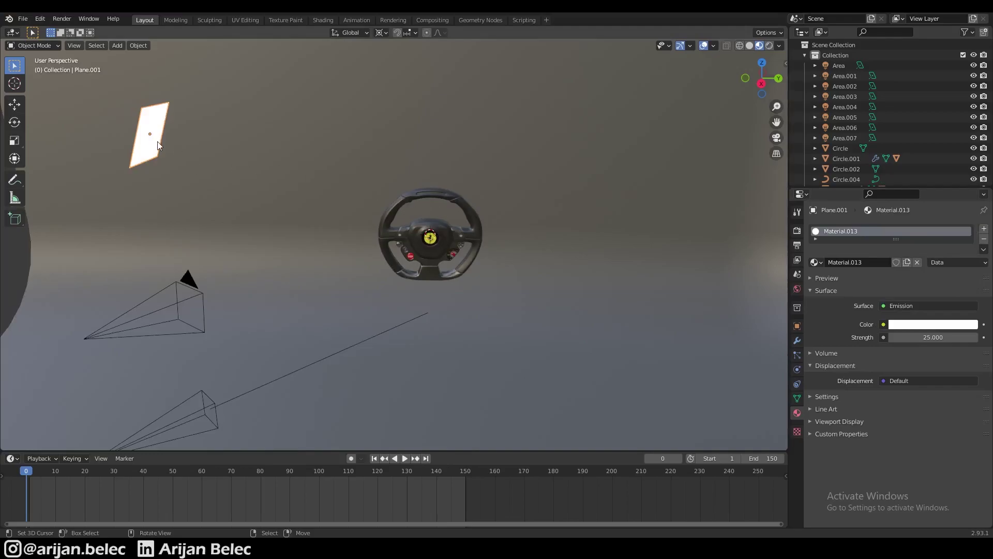
pyautogui.moveTo(311, 197); pyautogui.dragTo(601, 175, button='middle')
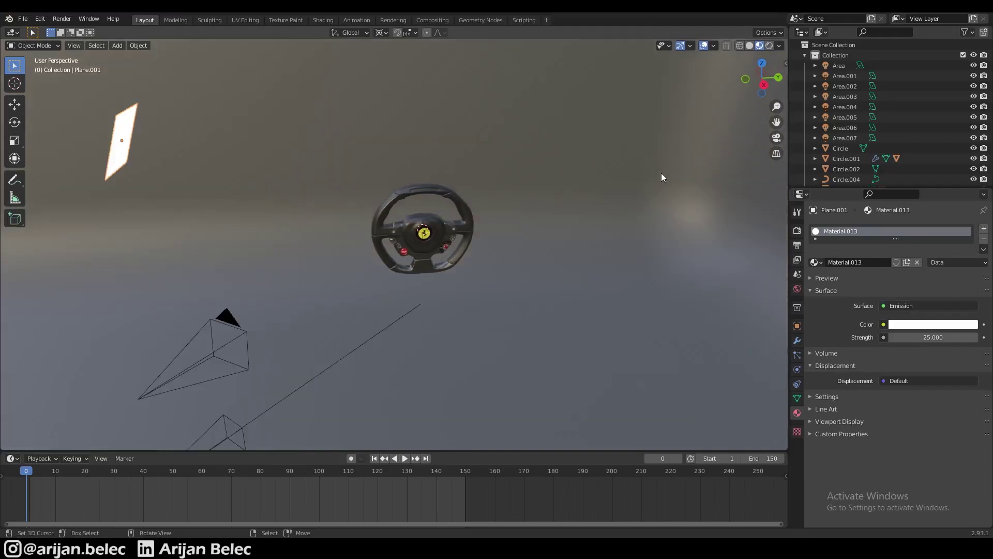
pyautogui.scroll(1, 270, 143)
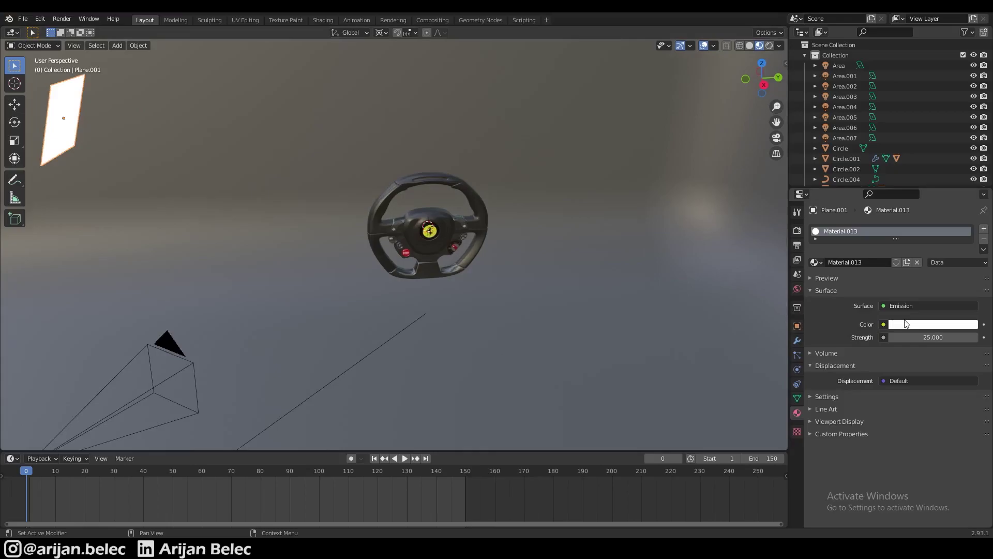
pyautogui.click(905, 321)
pyautogui.moveTo(922, 226); pyautogui.dragTo(911, 237)
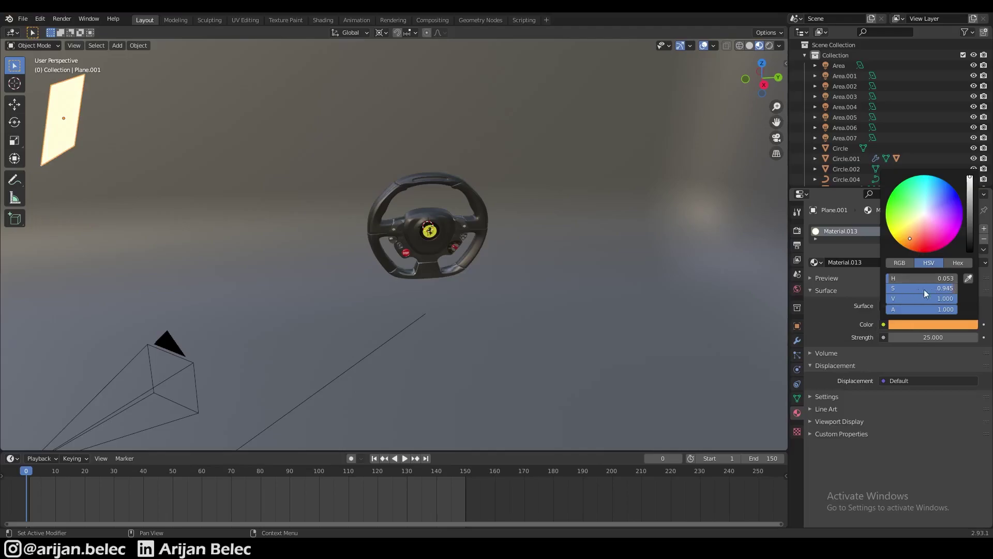
pyautogui.moveTo(955, 292); pyautogui.dragTo(971, 293)
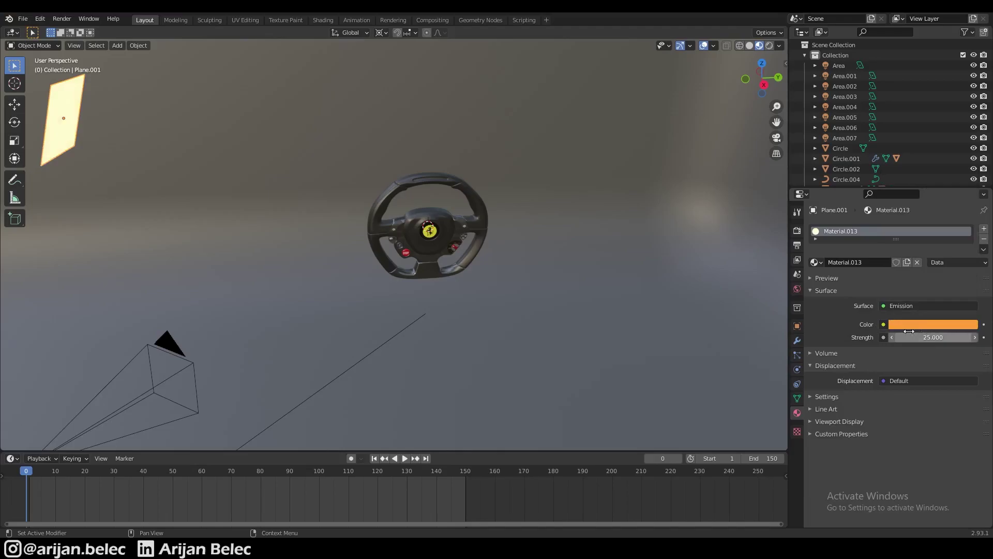
# Step: Duplicate the orange light plane and rotate the copy around the global Z axis toward the front of the steering wheel
pyautogui.moveTo(554, 277); pyautogui.dragTo(477, 275, button='middle')
pyautogui.scroll(-2, 515, 271)
pyautogui.hotkey('shift', 'z')
pyautogui.hotkey('shift', 'd')
pyautogui.press('r')
pyautogui.press('z')
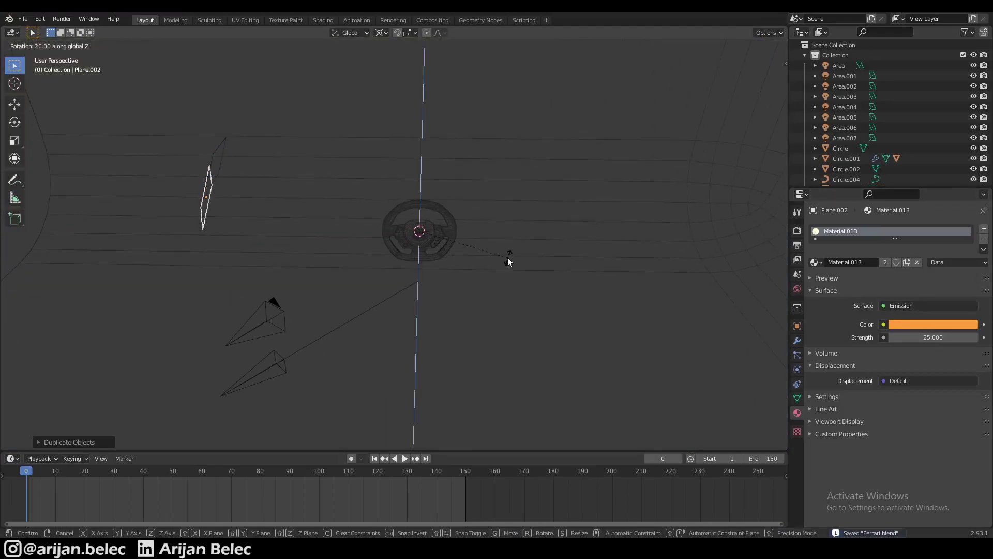
pyautogui.click(513, 263)
# Step: Duplicate the second light plane in place and rotate the copy 45° around the global Z axis
pyautogui.hotkey('shift', 'd')
pyautogui.rightClick(517, 265)
pyautogui.write('rz90')
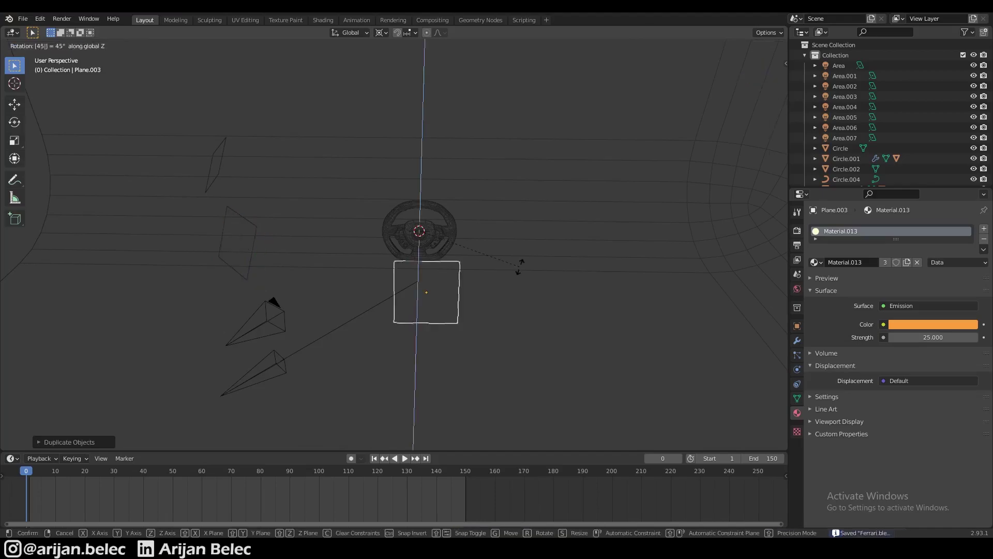
pyautogui.press('Return')
pyautogui.moveTo(519, 266); pyautogui.dragTo(519, 280, button='middle')
pyautogui.press('r')
pyautogui.press('z')
pyautogui.click(512, 275)
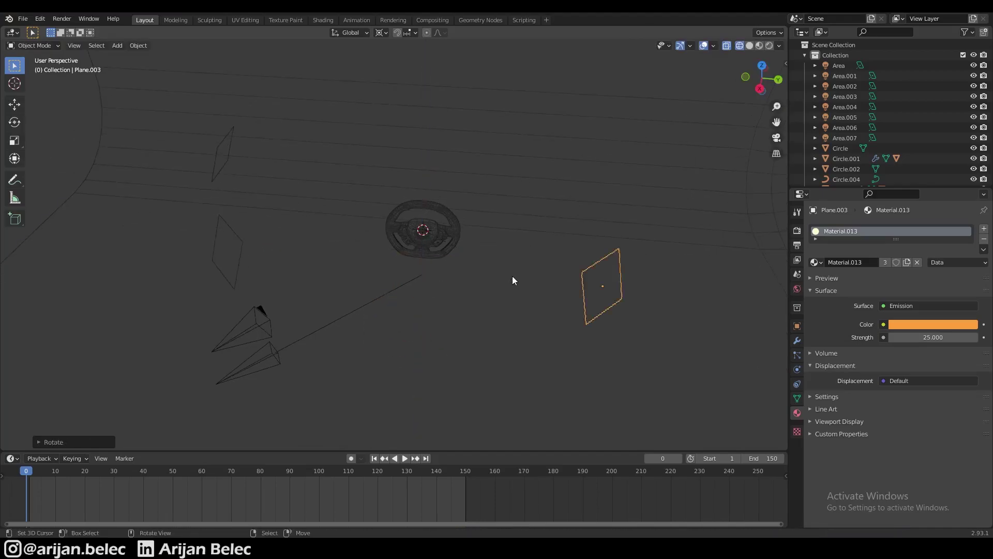
pyautogui.hotkey('shift', 'z')
pyautogui.hotkey('ctrl', 'z')
pyautogui.hotkey('shift', 'z')
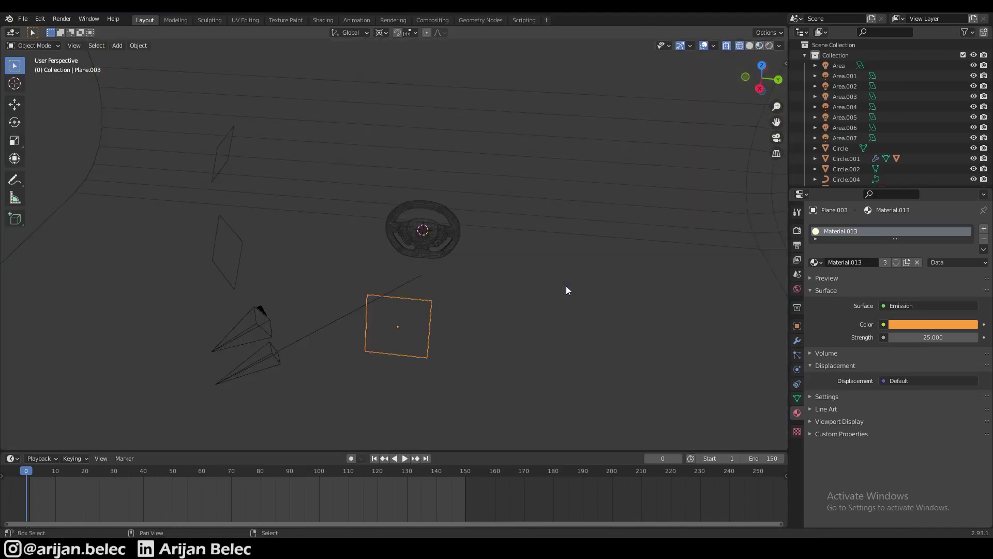
# Step: Add a fourth orange plane by duplicating the third in place and rotating the copy 45° around the global Z axis
pyautogui.hotkey('shift', 'd')
pyautogui.rightClick(566, 286)
pyautogui.write('rz45')
pyautogui.click(566, 286)
pyautogui.hotkey('shift', 'z')
pyautogui.moveTo(456, 266); pyautogui.dragTo(407, 249, button='middle')
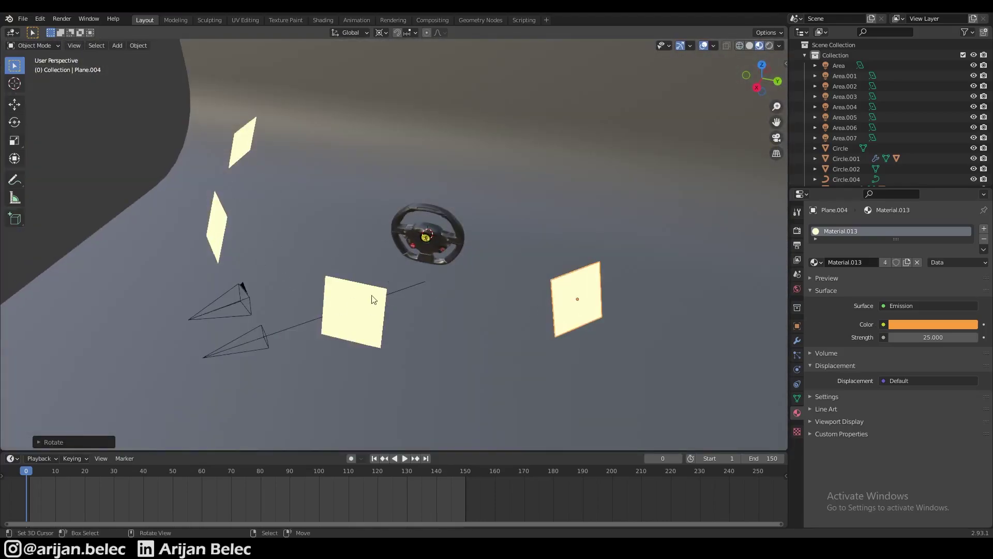
pyautogui.moveTo(370, 295); pyautogui.dragTo(426, 299, button='middle')
# Step: Examine how the orange light planes are arranged around the steering wheel from different angles
pyautogui.hotkey('shift', 'z')
pyautogui.rightClick(234, 237)
pyautogui.keyDown('shift'); pyautogui.rightClick(223, 143); pyautogui.keyUp('shift')
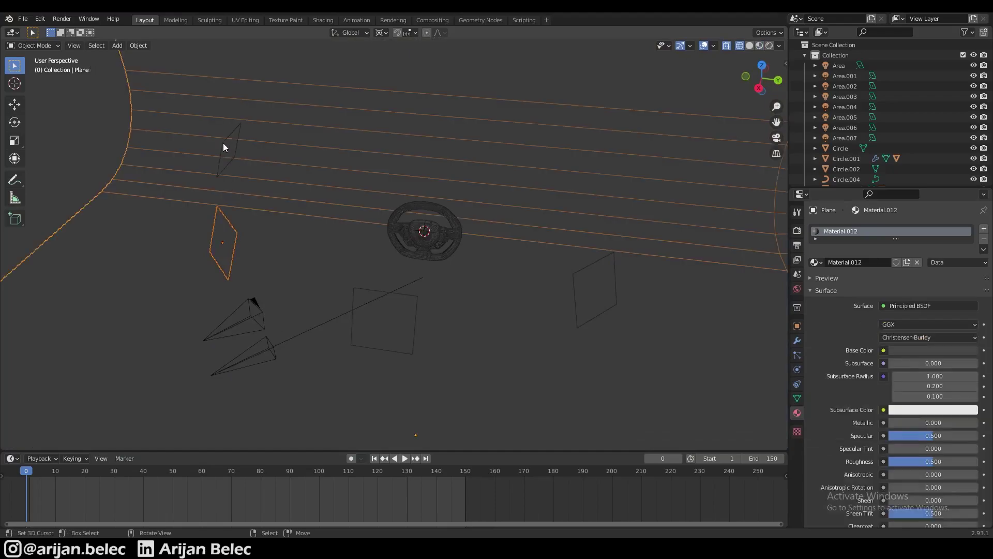
pyautogui.keyDown('shift'); pyautogui.rightClick(223, 143); pyautogui.keyUp('shift')
pyautogui.keyDown('shift'); pyautogui.rightClick(223, 143); pyautogui.keyUp('shift')
pyautogui.rightClick(223, 142)
pyautogui.rightClick(259, 280)
pyautogui.rightClick(234, 254)
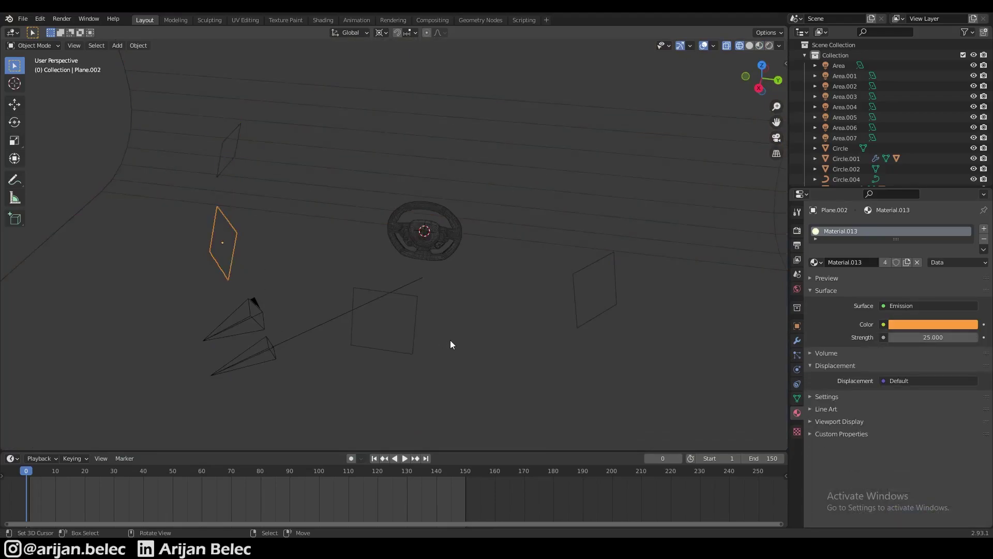
pyautogui.rightClick(450, 340)
pyautogui.moveTo(408, 263); pyautogui.dragTo(454, 277, button='middle')
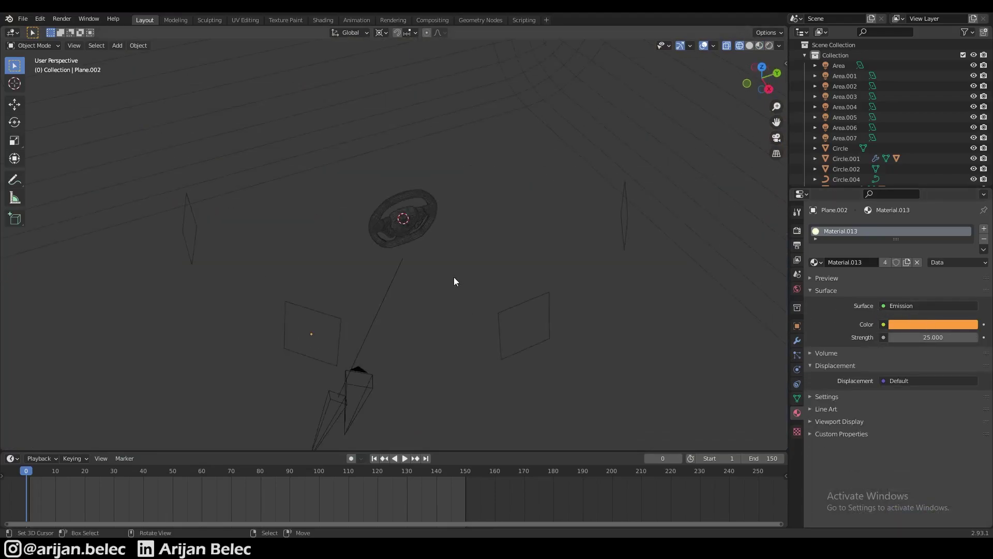
pyautogui.hotkey('shift', 'z')
# Step: Duplicate the fourth orange plane and rotate the copy around the global Z axis toward the rear of the steering wheel
pyautogui.rightClick(587, 244)
pyautogui.click(628, 228)
pyautogui.hotkey('shift', 'z')
pyautogui.moveTo(520, 265); pyautogui.dragTo(481, 257, button='middle')
pyautogui.hotkey('shift', 'z')
pyautogui.hotkey('shift', 'z')
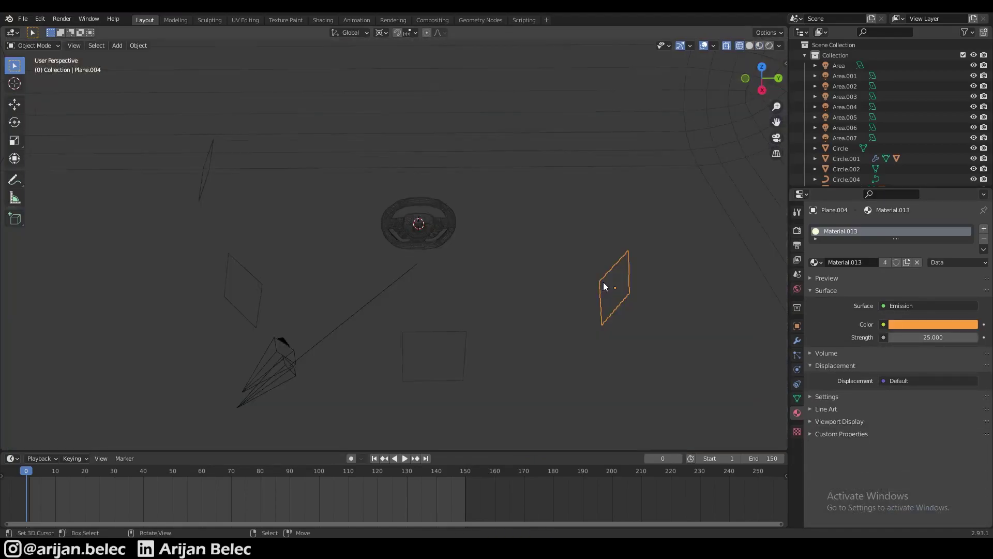
pyautogui.moveTo(603, 282); pyautogui.dragTo(590, 269, button='middle')
pyautogui.hotkey('shift', 'd')
pyautogui.rightClick(564, 292)
pyautogui.press('r')
pyautogui.press('z')
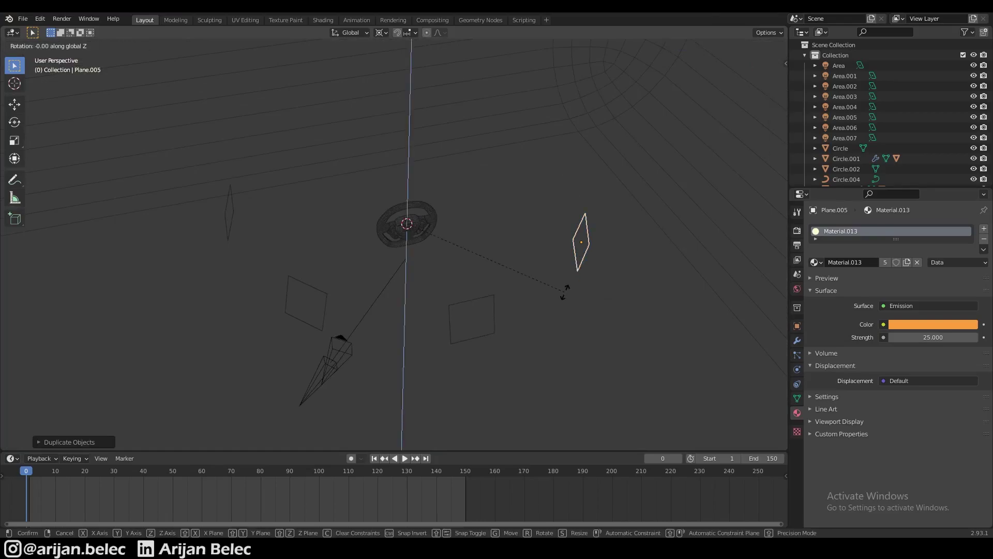
pyautogui.click(577, 248)
pyautogui.click(575, 255)
pyautogui.click(580, 174)
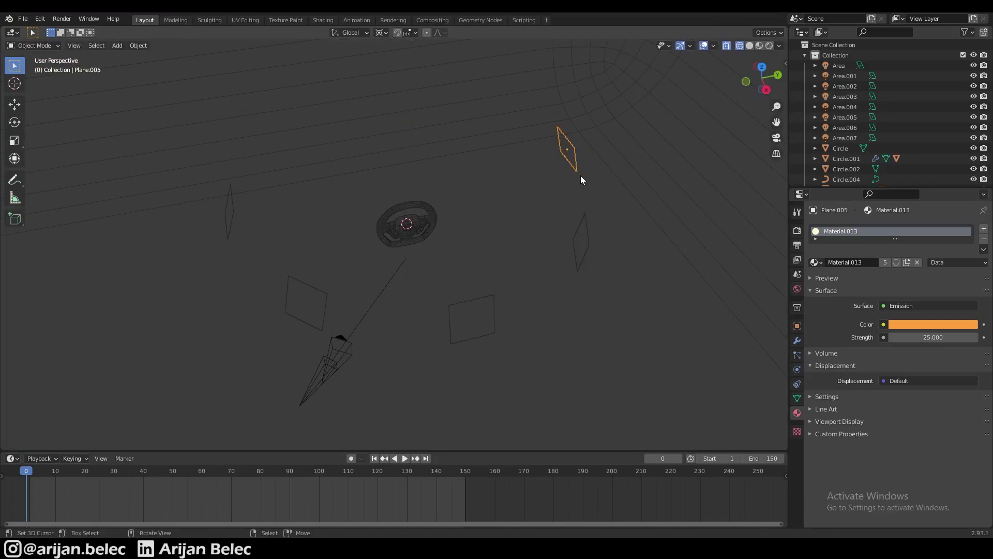
# Step: Remove the shared orange material from the new rear plane
pyautogui.scroll(2, 581, 177)
pyautogui.moveTo(580, 178); pyautogui.dragTo(590, 166, button='middle')
pyautogui.scroll(1, 590, 166)
pyautogui.moveTo(895, 241); pyautogui.dragTo(904, 288)
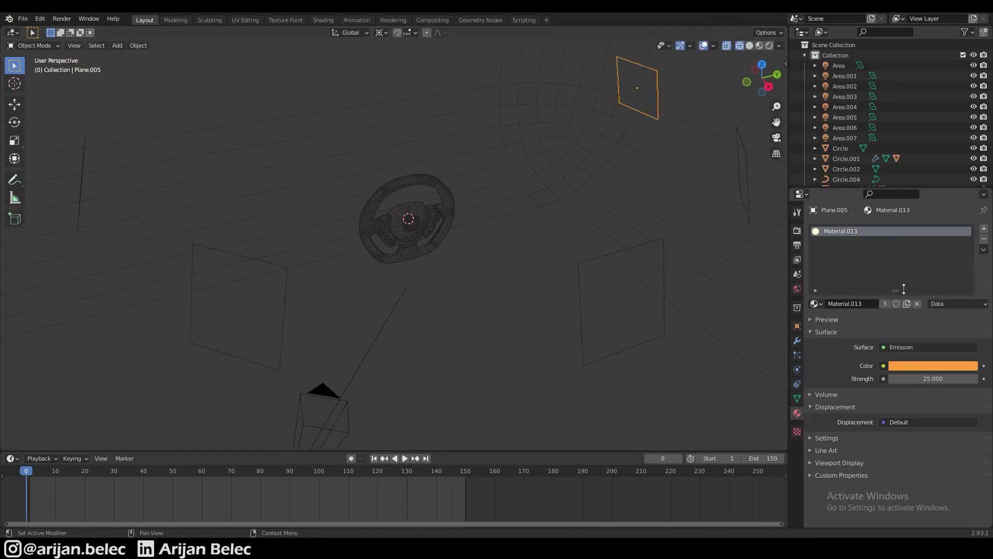
pyautogui.click(984, 238)
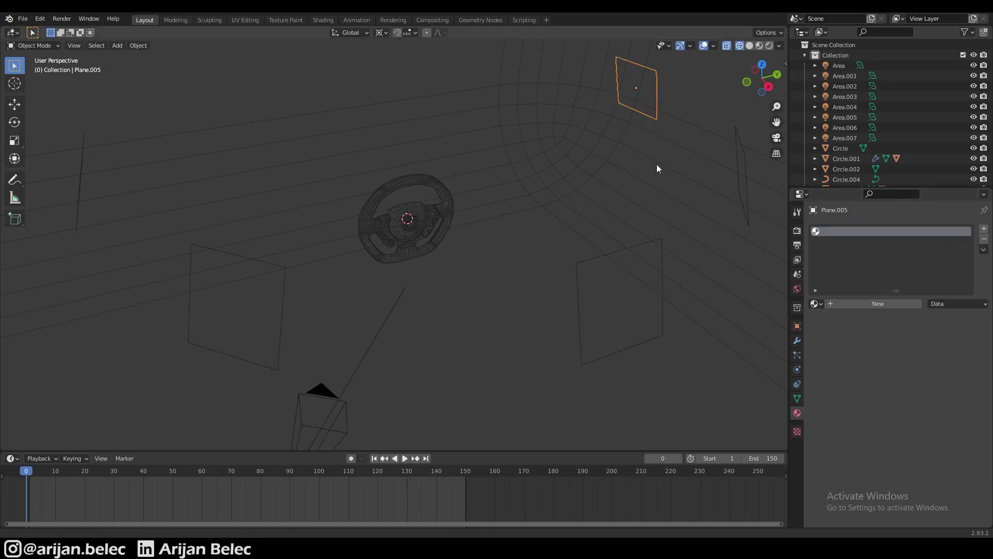
pyautogui.press('z')
pyautogui.moveTo(676, 184); pyautogui.dragTo(708, 84, button='middle')
# Step: Create a new material for the rear plane and set its surface shader to Emission
pyautogui.rightClick(715, 206)
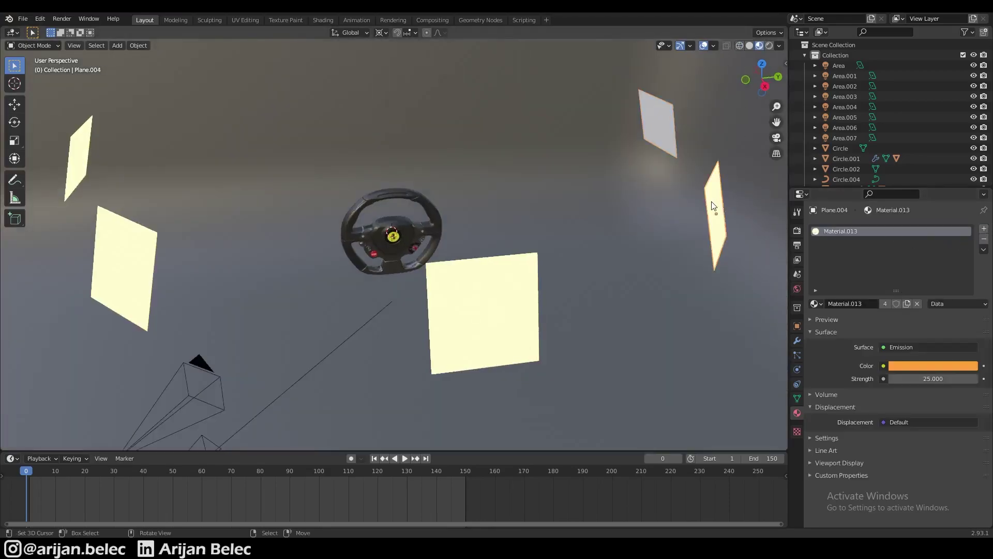
pyautogui.rightClick(660, 115)
pyautogui.press('Tab')
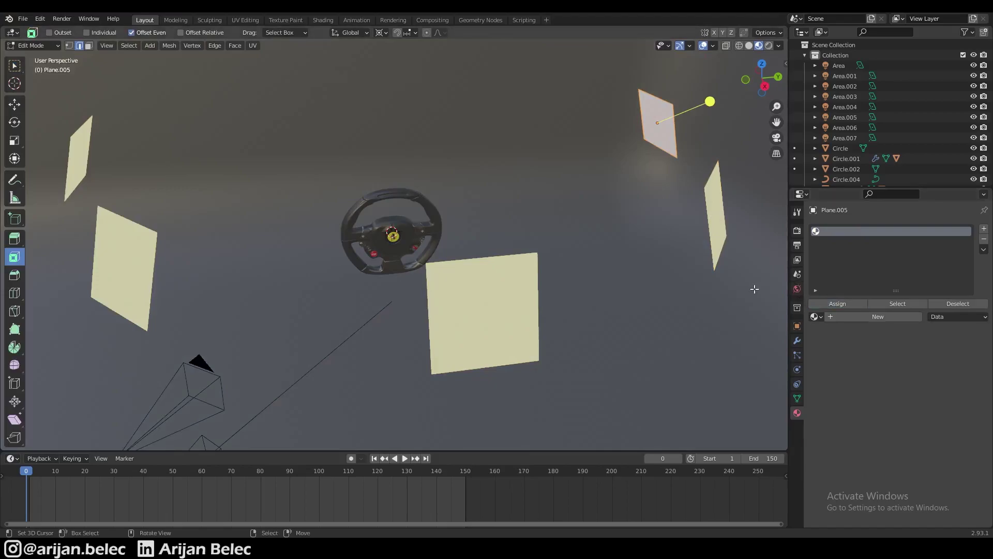
pyautogui.press('Tab')
pyautogui.click(878, 303)
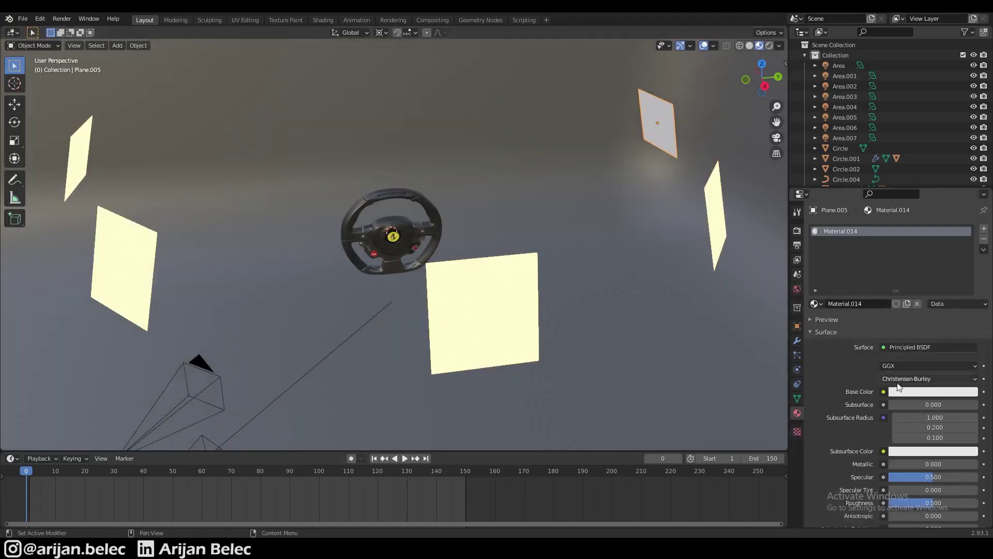
pyautogui.click(883, 350)
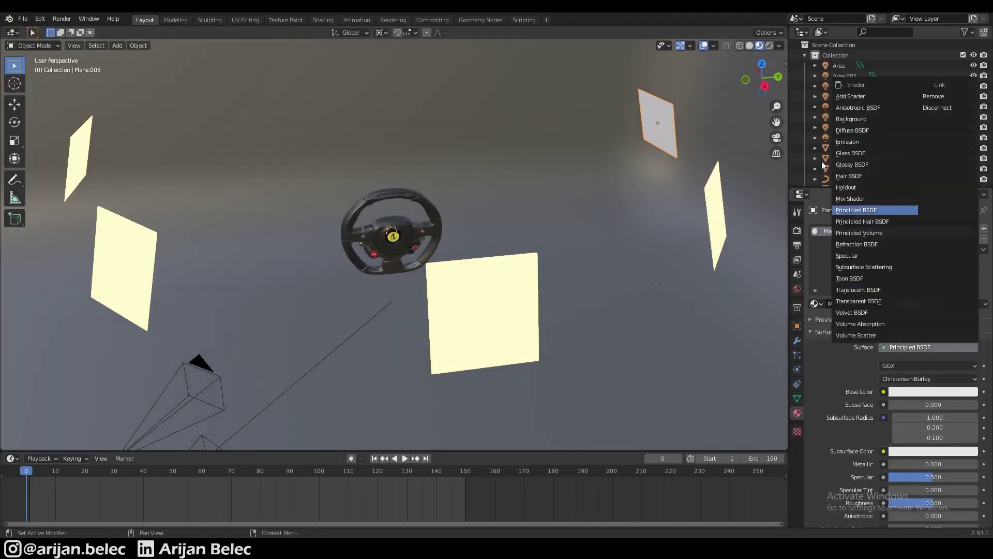
pyautogui.click(857, 143)
# Step: Set the emission strength of the rear plane's material to 25
pyautogui.moveTo(691, 184); pyautogui.dragTo(668, 187, button='middle')
pyautogui.click(933, 379)
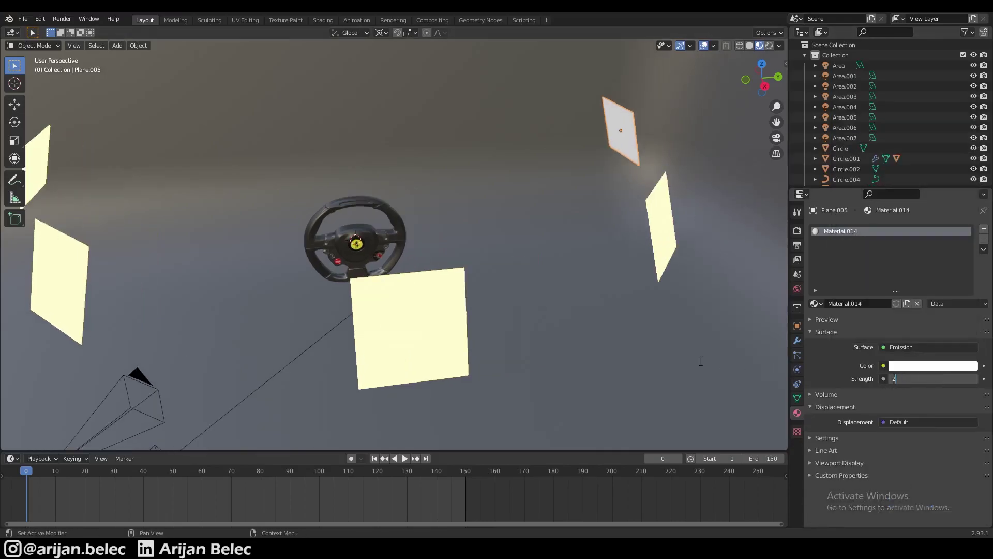
pyautogui.write('25')
pyautogui.press('Return')
# Step: Color the rear plane's emission light blue with hue 0.631 and saturation 0.786, and save the file
pyautogui.click(920, 362)
pyautogui.moveTo(927, 253); pyautogui.dragTo(932, 238)
pyautogui.scroll(1, 722, 197)
pyautogui.hotkey('shift', 'z')
pyautogui.click(758, 45)
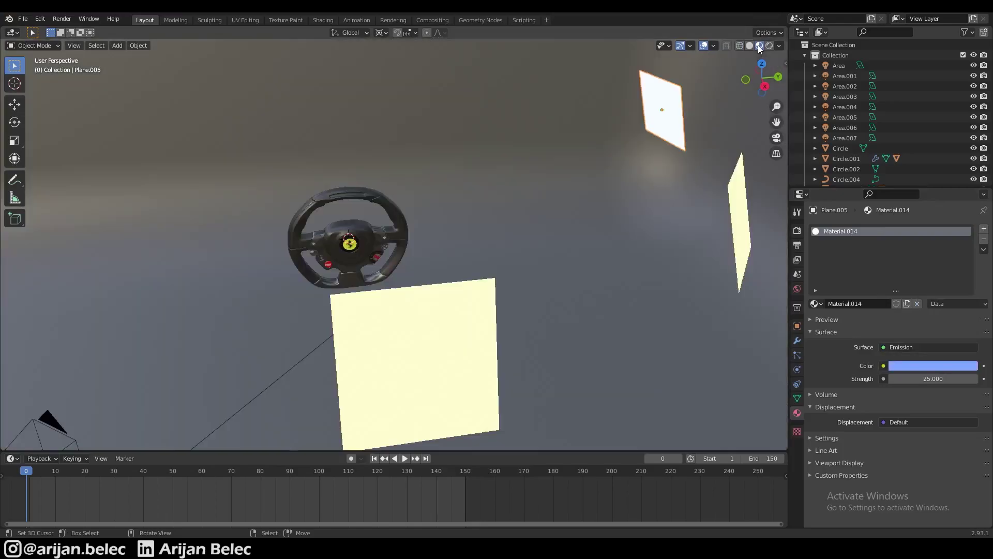
pyautogui.hotkey('shift', 'z')
pyautogui.hotkey('shift', 'z')
pyautogui.scroll(-2, 654, 190)
pyautogui.moveTo(654, 190); pyautogui.dragTo(625, 208, button='middle')
pyautogui.hotkey('ctrl', 's')
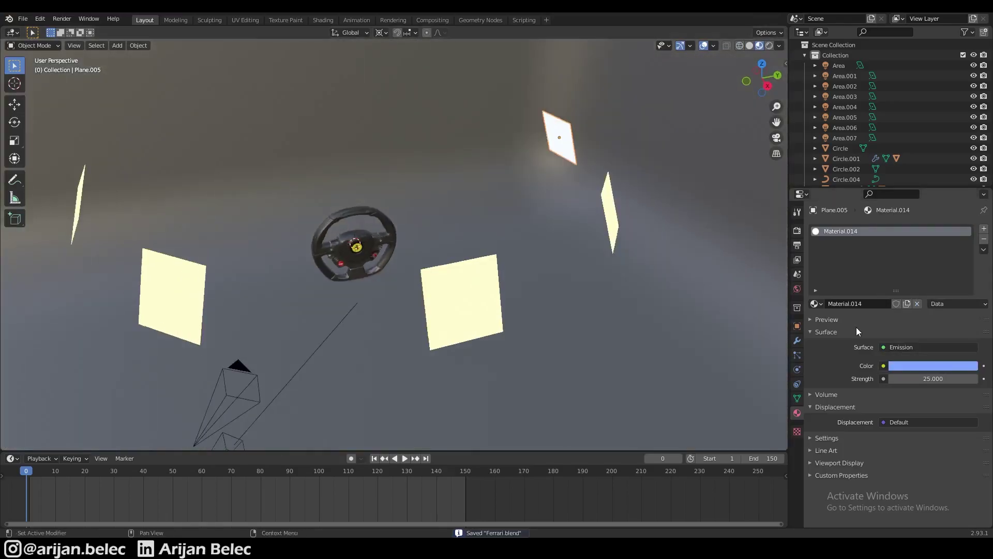
# Step: Fine-tune the rear plane's blue emission color to hue 0.638 and saturation 0.770
pyautogui.keyDown('shift'); pyautogui.moveTo(569, 249); pyautogui.dragTo(579, 262, button='middle'); pyautogui.keyUp('shift')
pyautogui.click(915, 366)
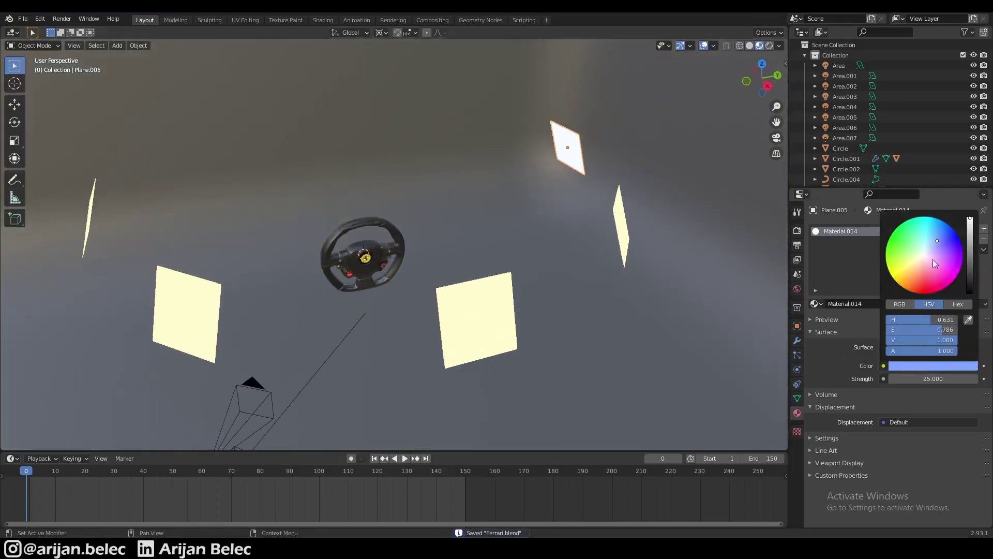
pyautogui.moveTo(938, 240); pyautogui.dragTo(939, 240)
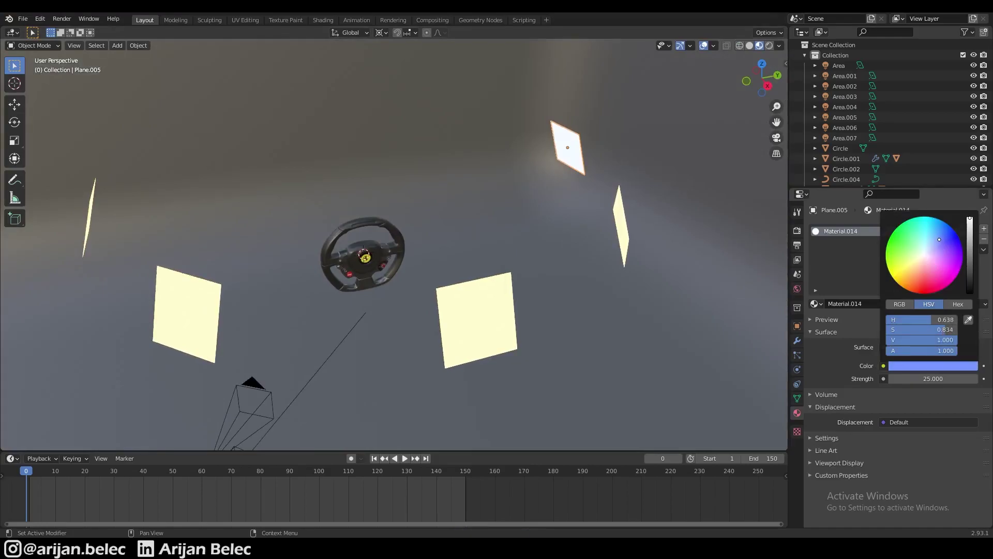
pyautogui.hotkey('shift', 'z')
pyautogui.moveTo(613, 242); pyautogui.dragTo(598, 246, button='middle')
pyautogui.scroll(-2, 598, 247)
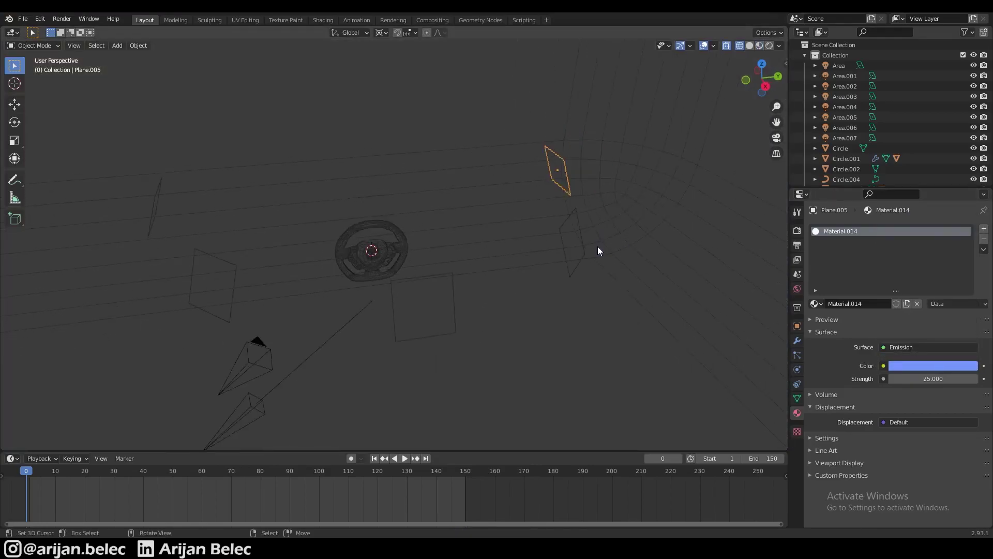
pyautogui.click(935, 368)
pyautogui.moveTo(939, 239); pyautogui.dragTo(937, 242)
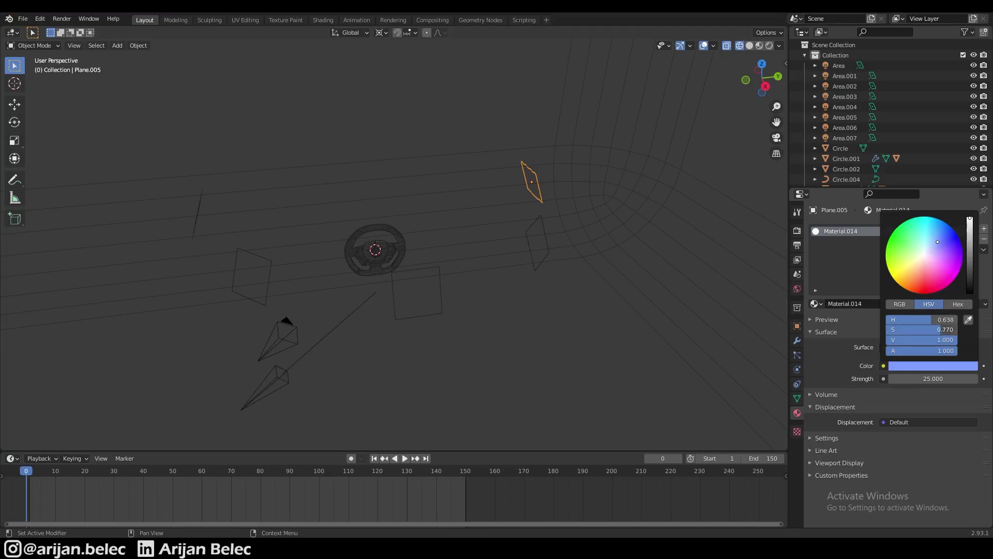
# Step: Duplicate the blue light plane in place and rotate the copy 45° around the global Z axis
pyautogui.hotkey('shift', 'z')
pyautogui.scroll(2, 663, 271)
pyautogui.moveTo(534, 228); pyautogui.dragTo(512, 265, button='middle')
pyautogui.hotkey('shift', 'z')
pyautogui.hotkey('shift', 'd')
pyautogui.rightClick(603, 250)
pyautogui.write('rz')
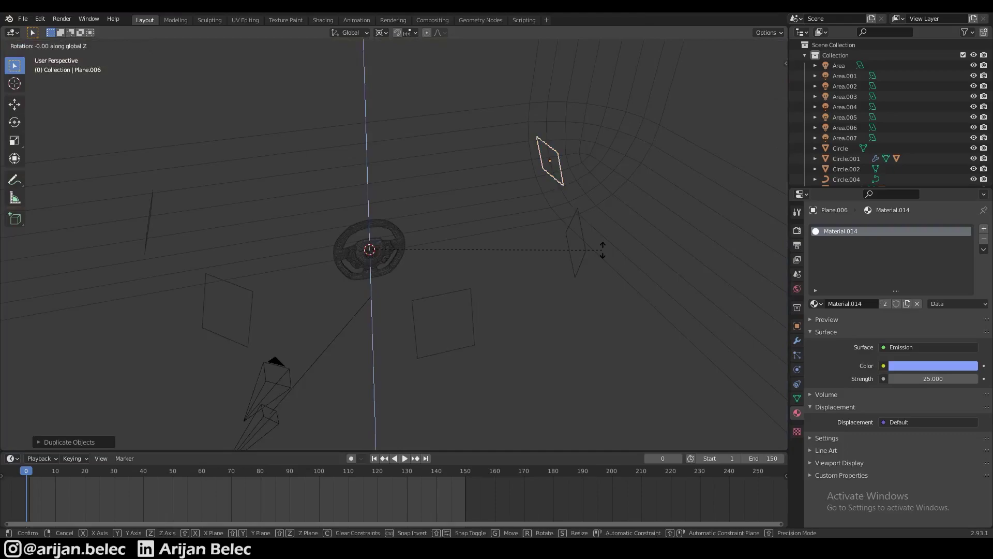
pyautogui.write('45')
pyautogui.press('Return')
# Step: Add a third blue plane by duplicating the second in place and rotating the copy 45° around the global Z axis
pyautogui.hotkey('shift', 'd')
pyautogui.rightClick(597, 280)
pyautogui.write('rz45')
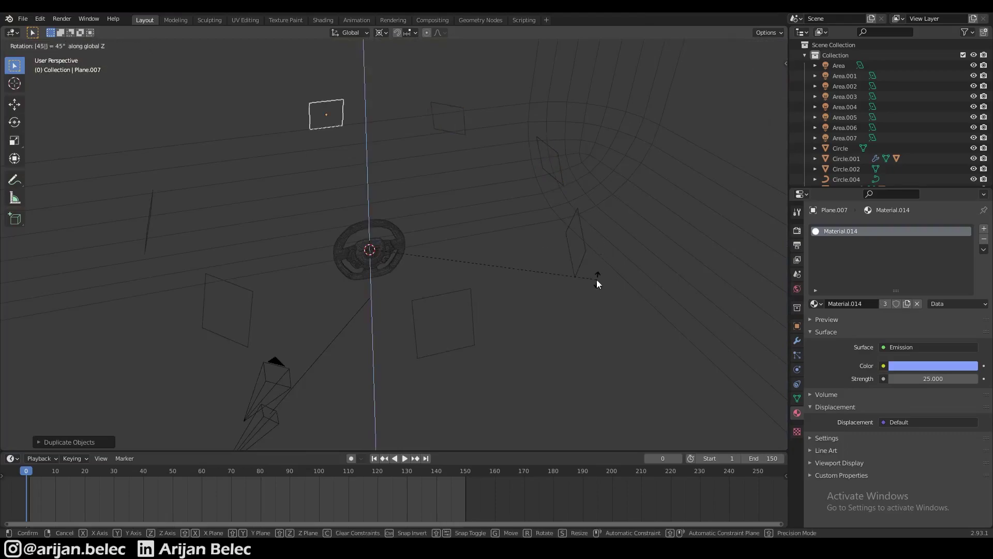
pyautogui.press('Return')
# Step: Add a fourth blue plane by duplicating the third and rotating the copy 45° around the global Z axis, and save the file
pyautogui.hotkey('shift', 'd')
pyautogui.rightClick(597, 280)
pyautogui.write('rz45')
pyautogui.press('Return')
pyautogui.hotkey('shift', 'z')
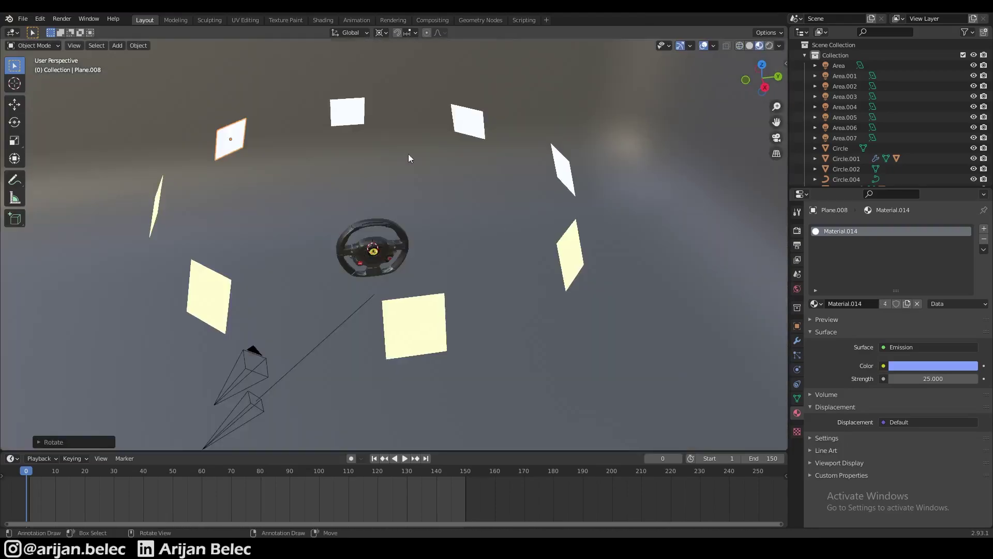
pyautogui.moveTo(231, 150); pyautogui.dragTo(367, 345, button='middle')
pyautogui.scroll(-2, 369, 179)
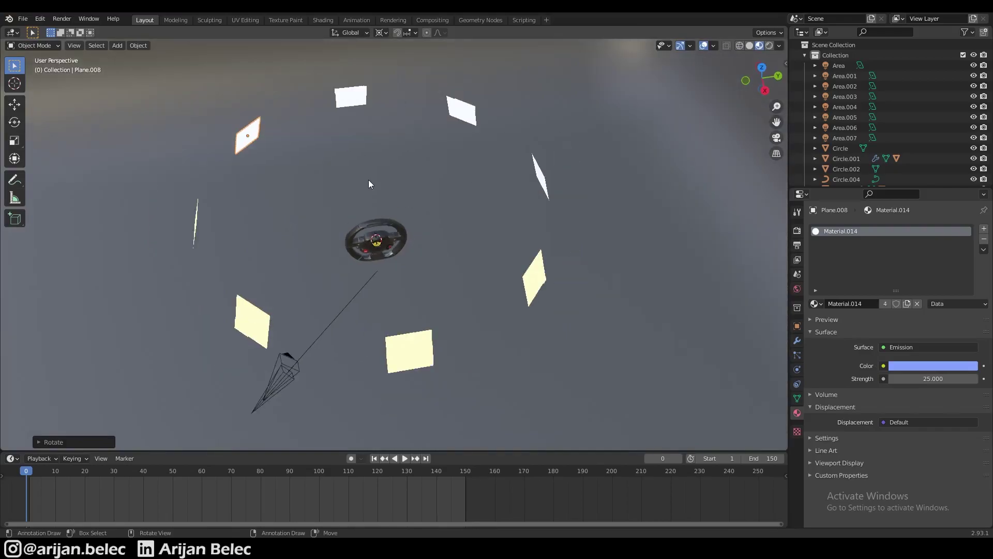
pyautogui.moveTo(368, 179); pyautogui.dragTo(389, 160, button='middle')
pyautogui.scroll(2, 421, 234)
pyautogui.hotkey('ctrl', 's')
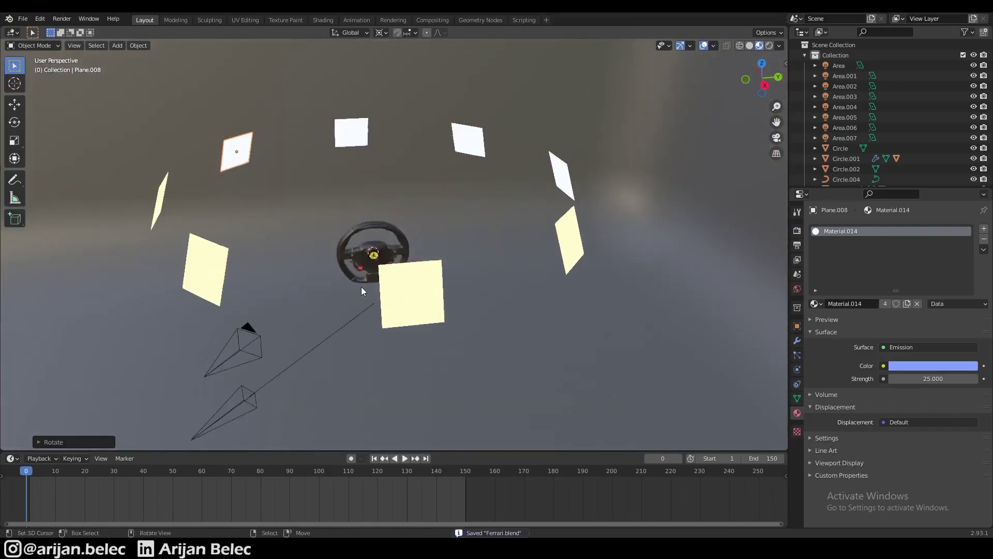
# Step: View the steering wheel and light planes through the camera in wireframe shading
pyautogui.moveTo(362, 287); pyautogui.dragTo(386, 283, button='middle')
pyautogui.rightClick(366, 257)
pyautogui.rightClick(361, 248)
pyautogui.moveTo(361, 251); pyautogui.dragTo(368, 280, button='middle')
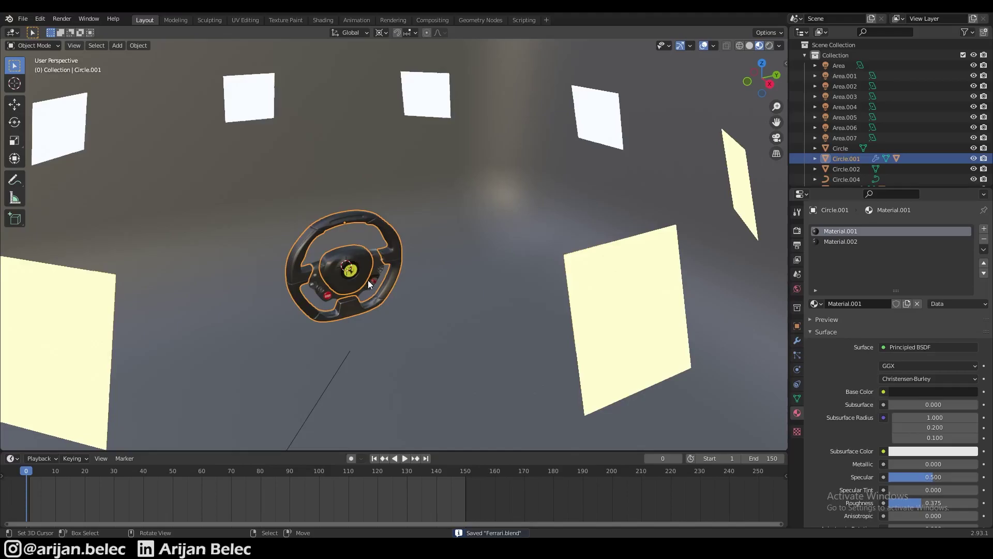
pyautogui.press('KP_0')
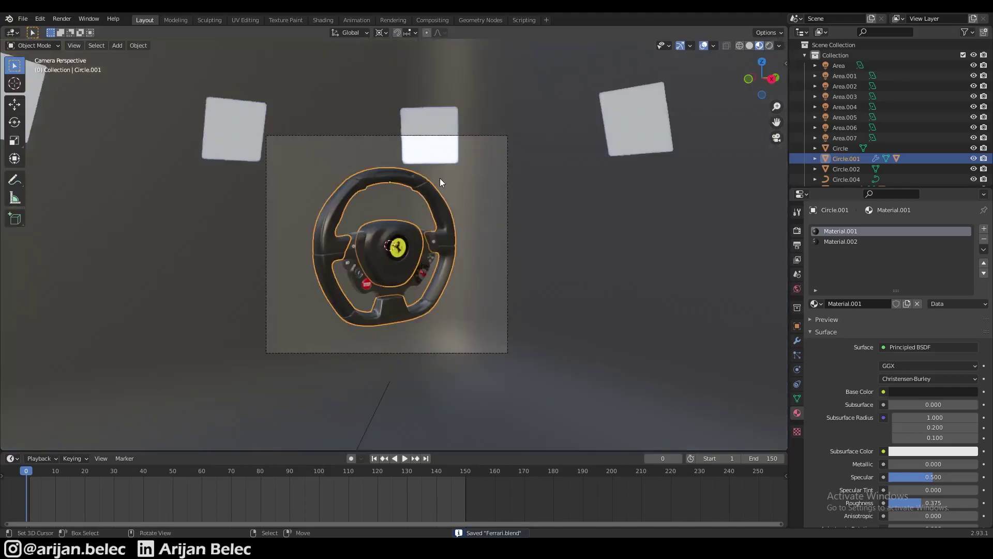
pyautogui.hotkey('shift', 'z')
pyautogui.scroll(-3, 440, 170)
# Step: Select all eight emissive planes around the steering wheel, return to the camera view and save the file
pyautogui.click(407, 181)
pyautogui.click(404, 171)
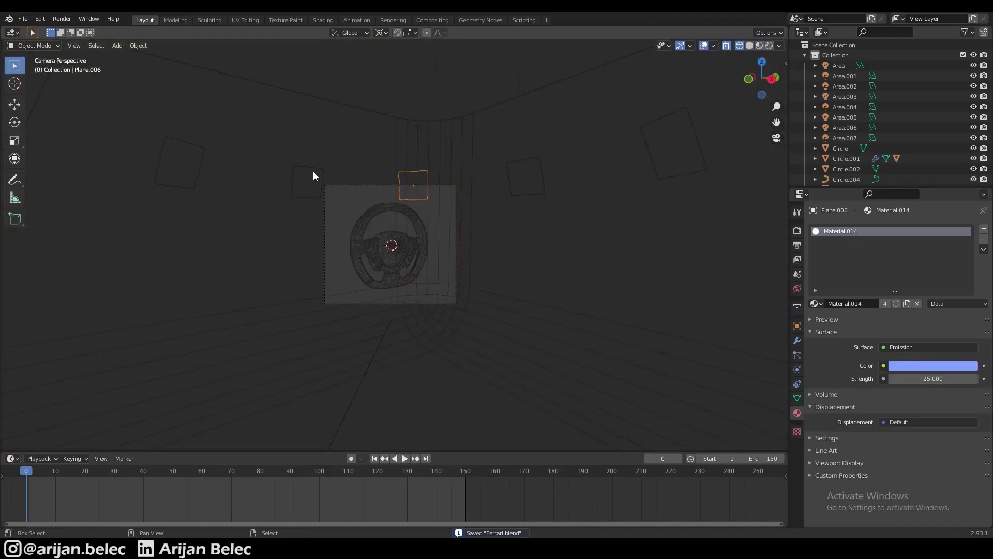
pyautogui.keyDown('shift'); pyautogui.click(312, 171); pyautogui.keyUp('shift')
pyautogui.keyDown('shift'); pyautogui.click(164, 139); pyautogui.keyUp('shift')
pyautogui.keyDown('shift'); pyautogui.rightClick(55, 103); pyautogui.keyUp('shift')
pyautogui.keyDown('shift'); pyautogui.rightClick(543, 161); pyautogui.keyUp('shift')
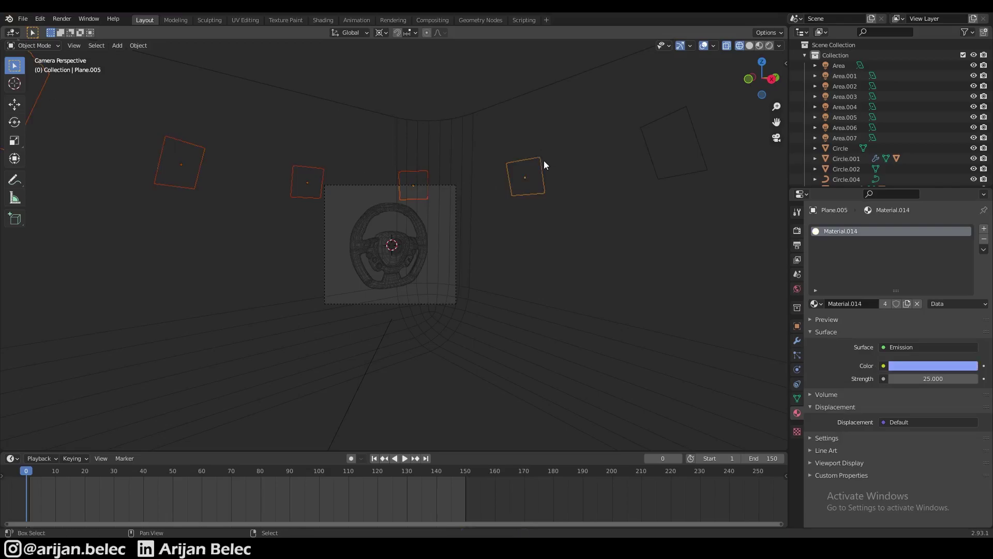
pyautogui.keyDown('shift'); pyautogui.rightClick(663, 135); pyautogui.keyUp('shift')
pyautogui.moveTo(513, 227); pyautogui.dragTo(469, 223, button='middle')
pyautogui.scroll(-6, 468, 222)
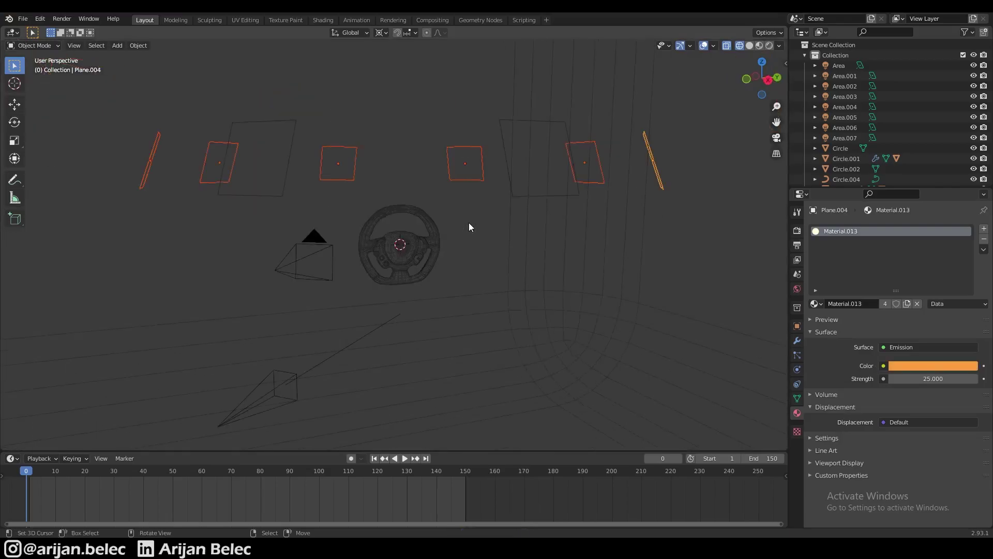
pyautogui.keyDown('shift'); pyautogui.rightClick(329, 184); pyautogui.keyUp('shift')
pyautogui.keyDown('shift'); pyautogui.rightClick(486, 190); pyautogui.keyUp('shift')
pyautogui.press('KP_0')
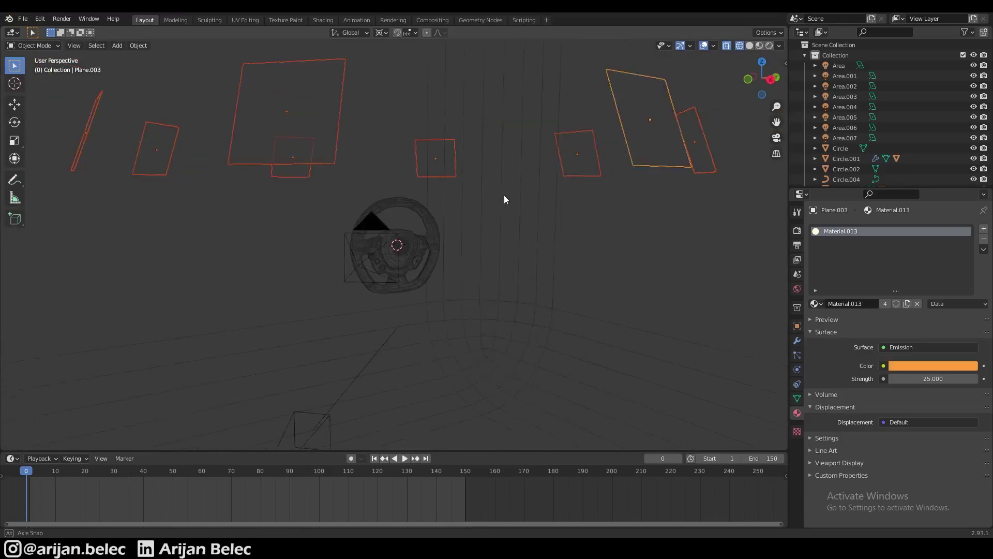
pyautogui.hotkey('ctrl', 's')
# Step: Tilt the selected light planes by about -7° around their local X axis and save the file
pyautogui.scroll(3, 427, 197)
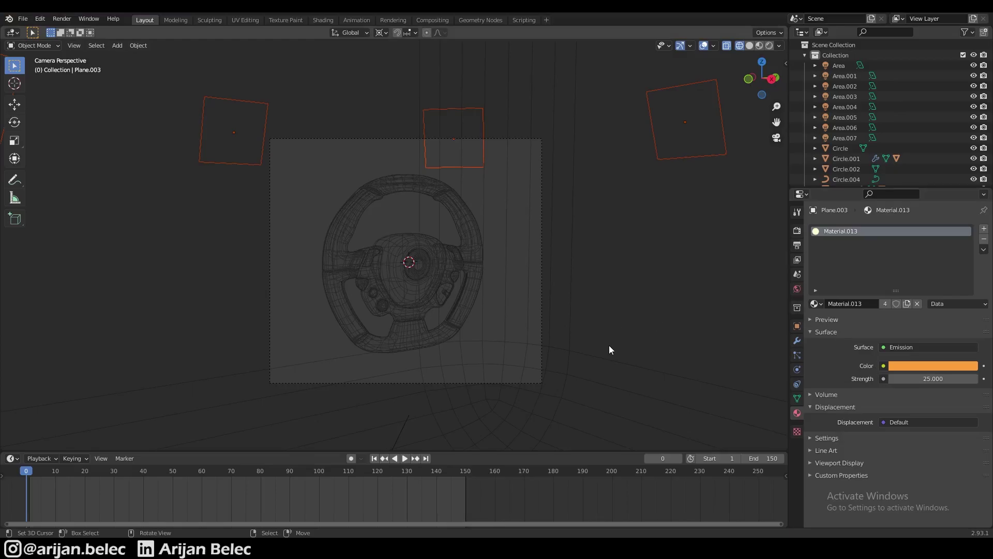
pyautogui.press('r')
pyautogui.press('x')
pyautogui.press('x')
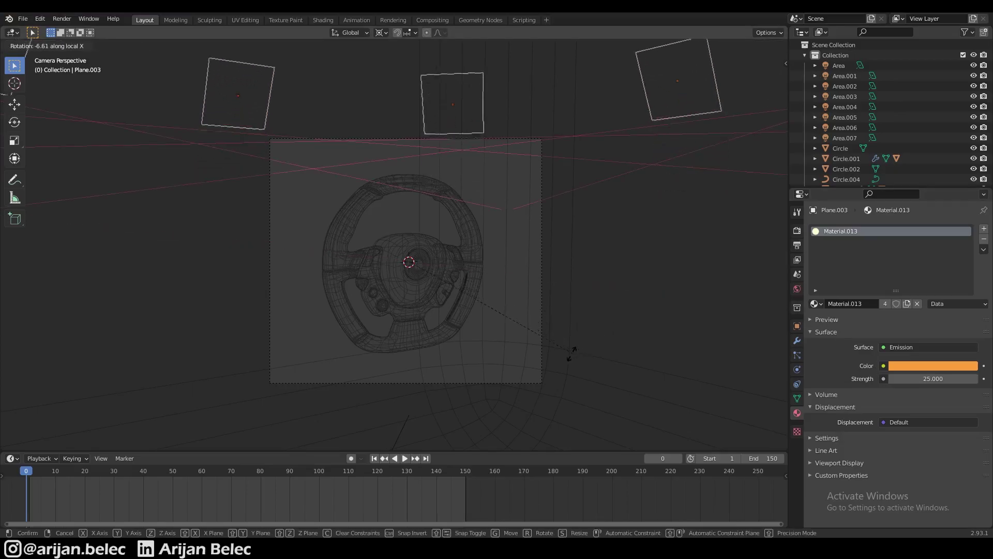
pyautogui.click(566, 352)
pyautogui.scroll(2, 590, 212)
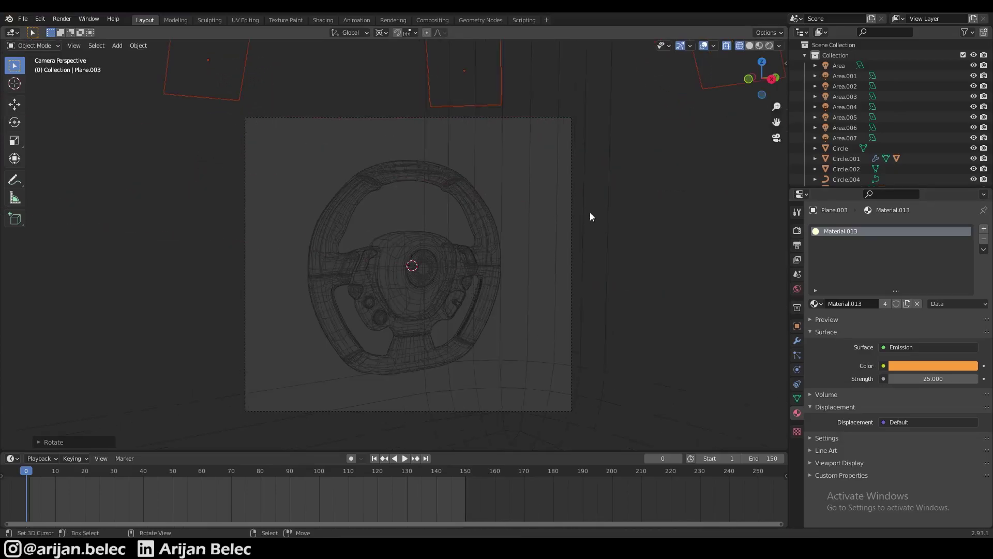
pyautogui.scroll(1, 589, 216)
pyautogui.hotkey('ctrl', 's')
# Step: Switch to material preview shading and render the camera view to check the tilted lights
pyautogui.hotkey('shift', 'z')
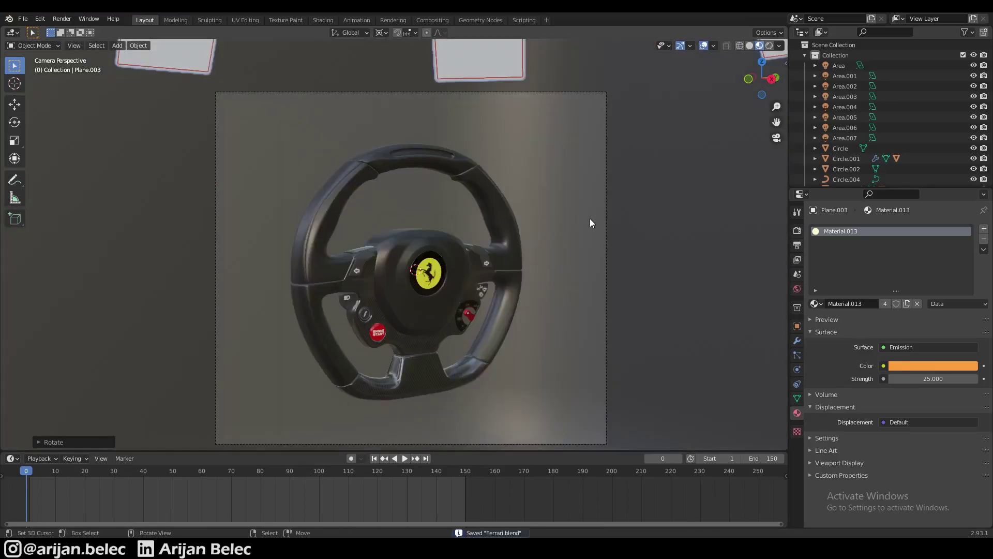
pyautogui.press('F12')
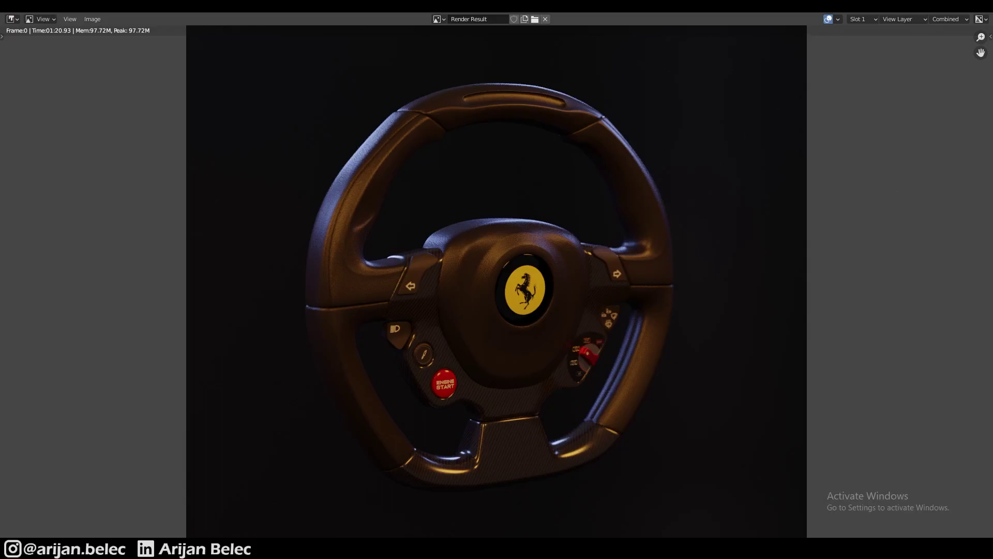
pyautogui.press('Escape')
# Step: Examine the ring of light planes around the wheel in wireframe from above and in front
pyautogui.scroll(-3, 690, 192)
pyautogui.hotkey('shift', 'z')
pyautogui.moveTo(684, 193)
pyautogui.mouseDown(button='middle')
pyautogui.moveTo(630, 205)
pyautogui.moveTo(502, 267)
pyautogui.moveTo(456, 274)
pyautogui.mouseUp(button='middle')
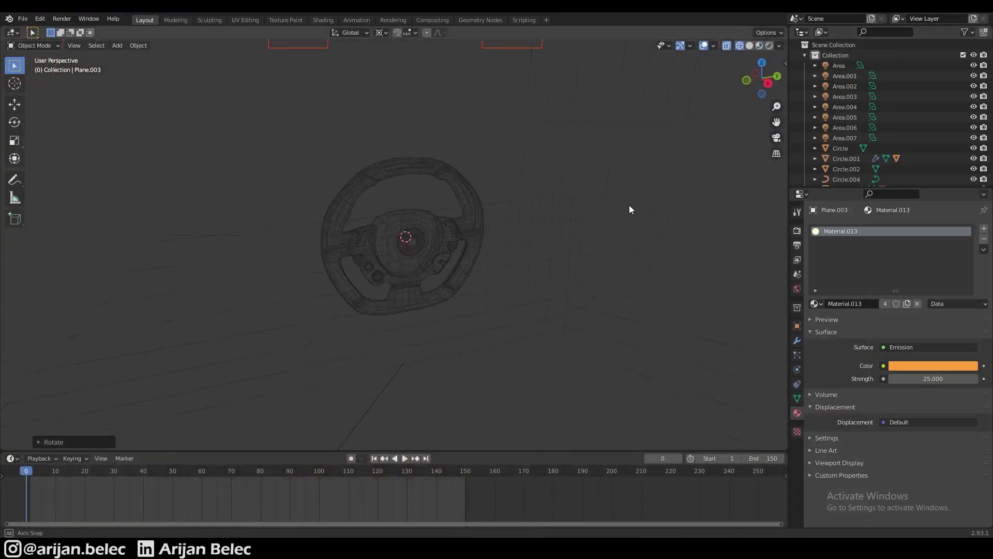
pyautogui.scroll(-7, 605, 207)
pyautogui.scroll(2, 501, 267)
pyautogui.hotkey('shift', 'z')
pyautogui.hotkey('shift', 'z')
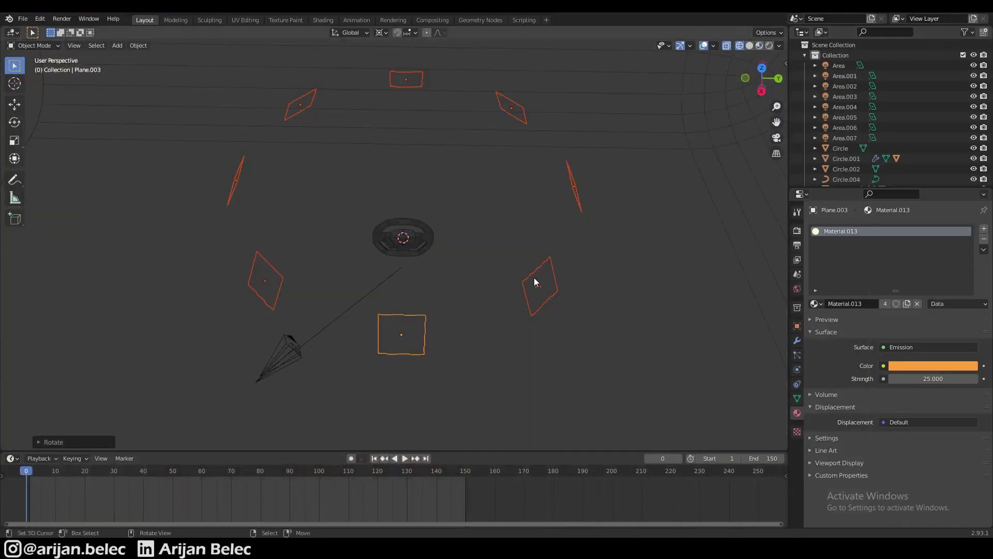
pyautogui.moveTo(599, 301); pyautogui.dragTo(598, 167, button='middle')
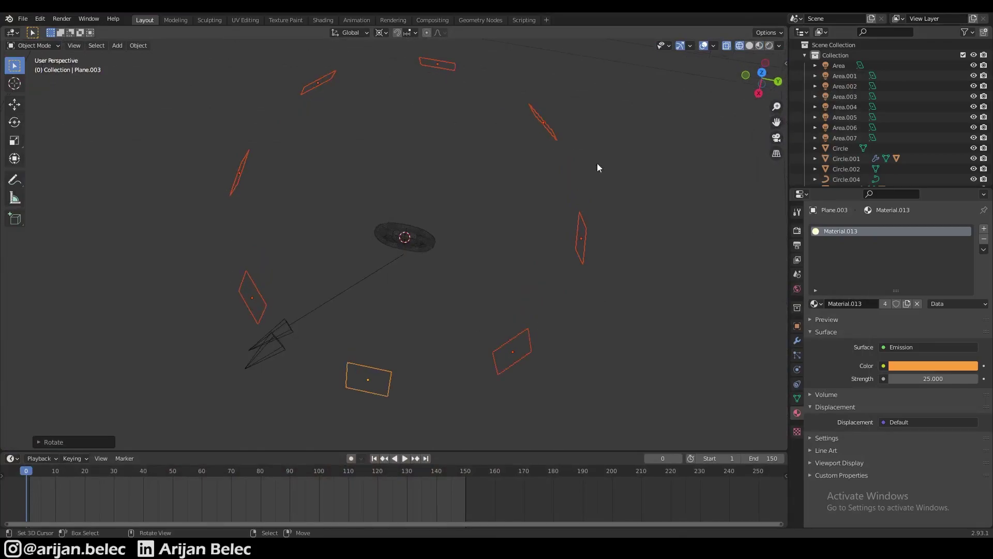
pyautogui.moveTo(530, 196); pyautogui.dragTo(621, 247, button='middle')
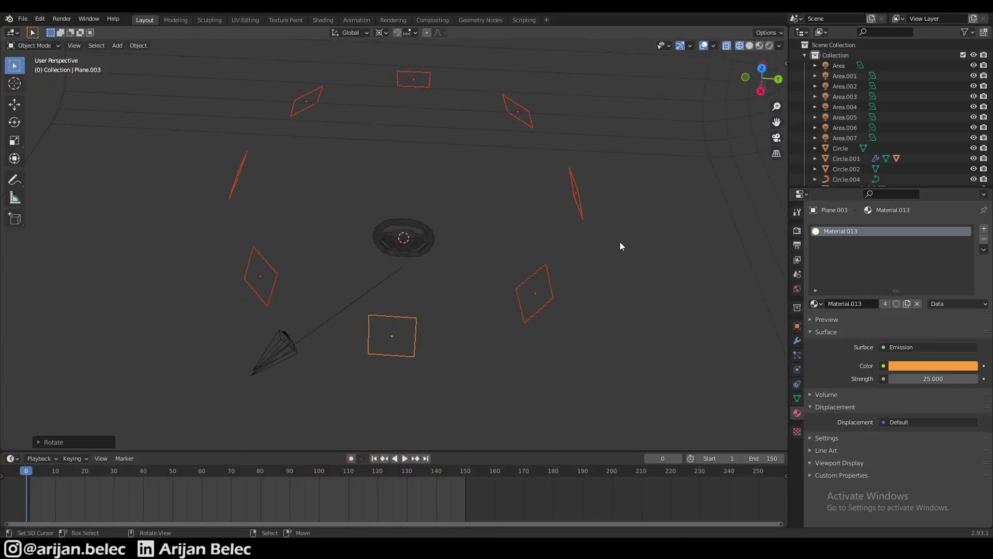
pyautogui.press('r')
pyautogui.press('z')
pyautogui.click(482, 330)
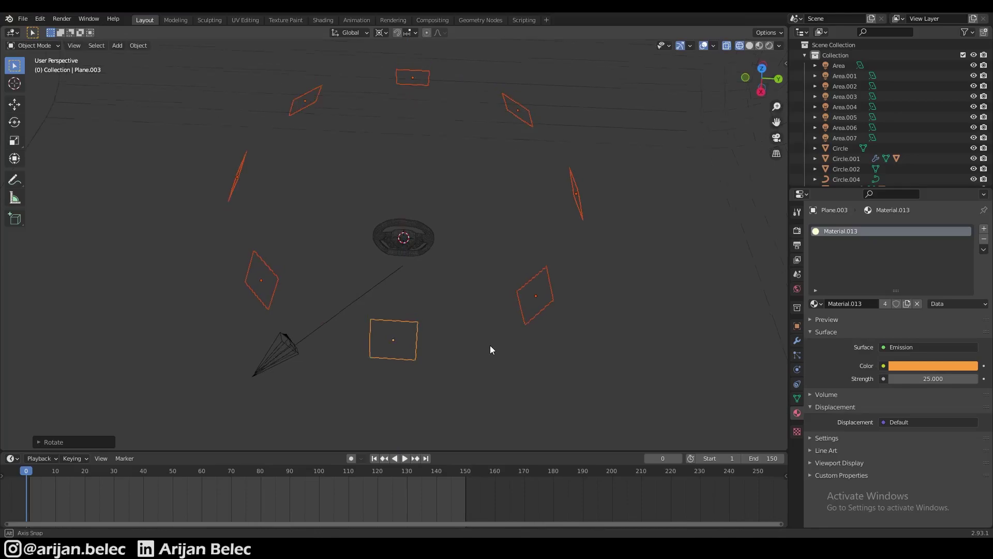
# Step: Rotate the whole ring of light planes by about 130° around the global Z axis
pyautogui.moveTo(599, 212); pyautogui.dragTo(544, 188, button='middle')
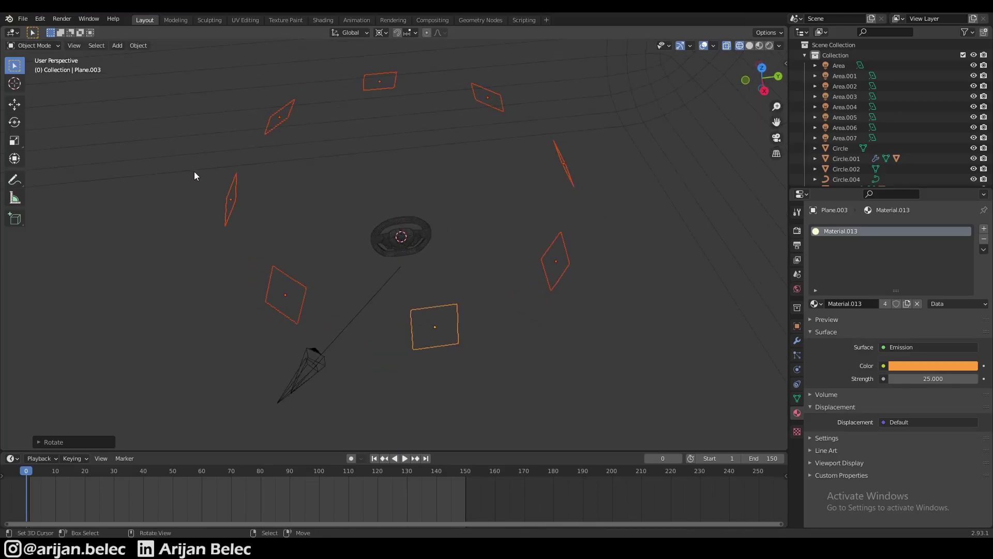
pyautogui.moveTo(438, 254); pyautogui.dragTo(409, 261, button='middle')
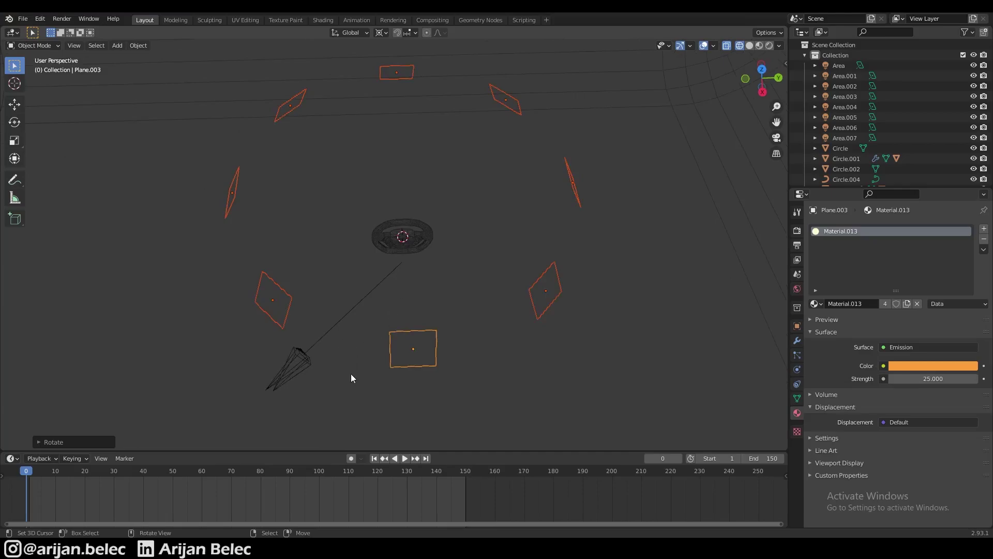
pyautogui.moveTo(470, 284)
pyautogui.mouseDown(button='middle')
pyautogui.moveTo(484, 266)
pyautogui.moveTo(464, 289)
pyautogui.mouseUp(button='middle')
pyautogui.press('r')
pyautogui.press('z')
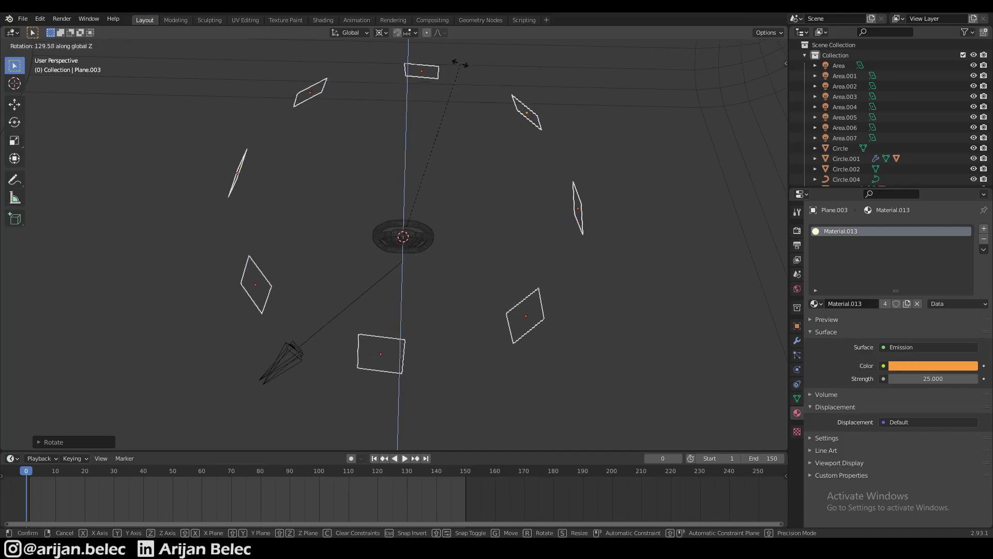
pyautogui.click(446, 72)
pyautogui.moveTo(446, 91); pyautogui.dragTo(508, 122, button='middle')
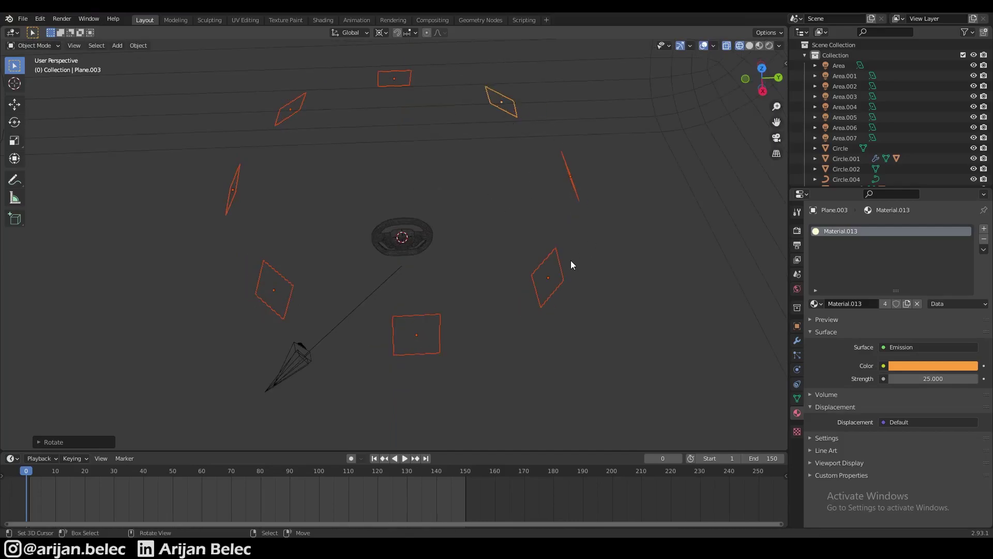
# Step: Rotate the ring slightly back around the global Z axis so that two planes straddle the front of the wheel
pyautogui.moveTo(573, 266)
pyautogui.mouseDown(button='middle')
pyautogui.moveTo(463, 267)
pyautogui.moveTo(435, 276)
pyautogui.mouseUp(button='middle')
pyautogui.press('r')
pyautogui.press('z')
pyautogui.click(437, 308)
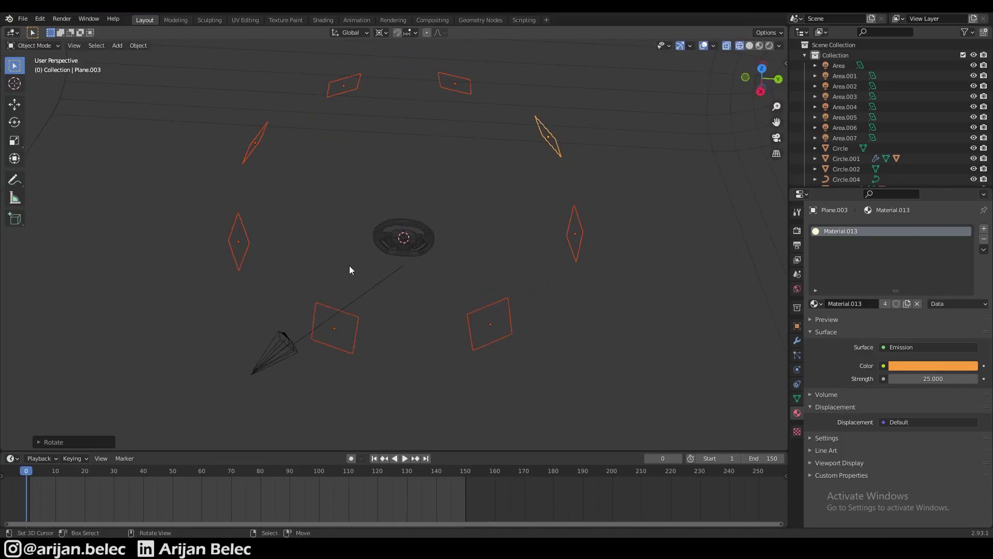
# Step: Render the camera view with the rotated lights in place and examine the wheel's hub up close
pyautogui.moveTo(348, 268); pyautogui.dragTo(398, 245, button='middle')
pyautogui.hotkey('shift', 'z')
pyautogui.scroll(2, 398, 245)
pyautogui.press('KP_0')
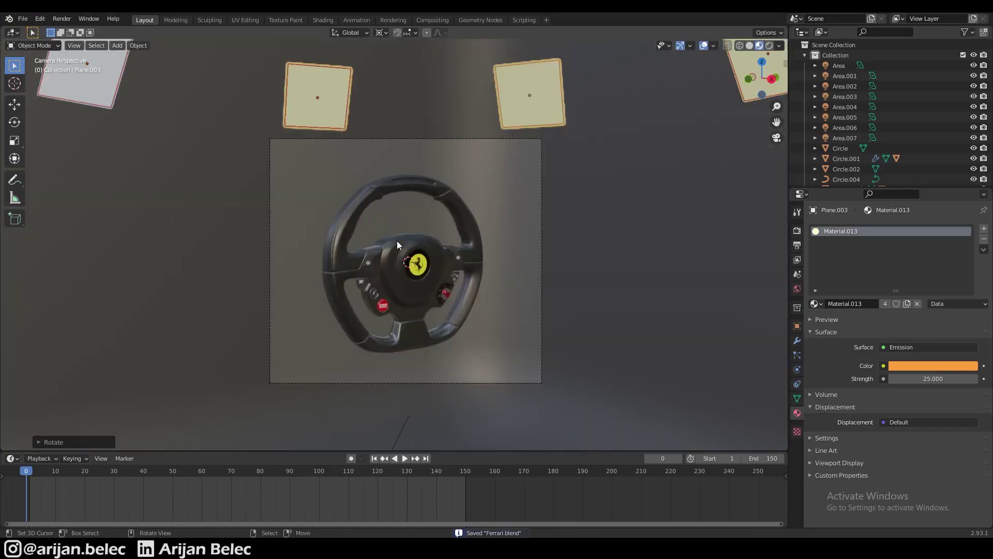
pyautogui.press('F12')
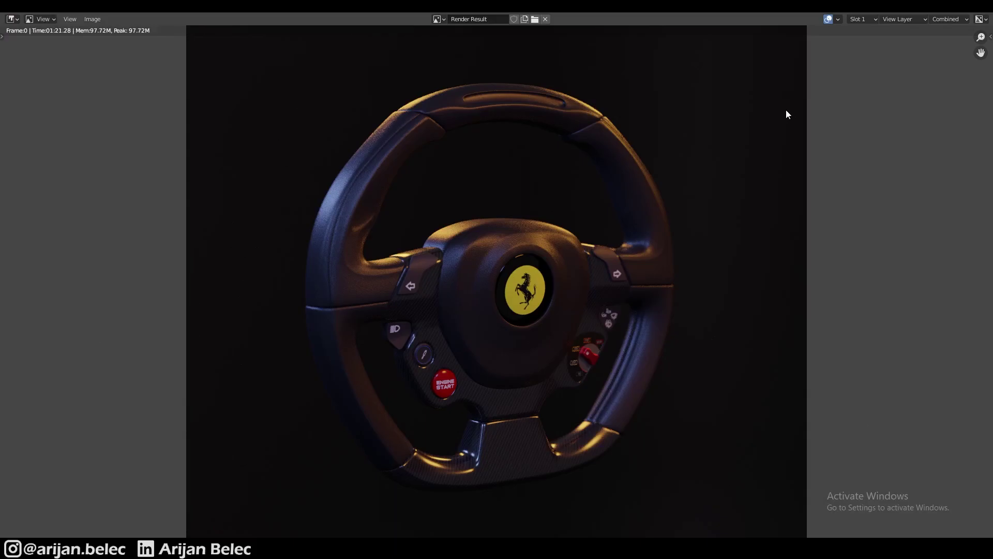
pyautogui.scroll(5, 430, 280)
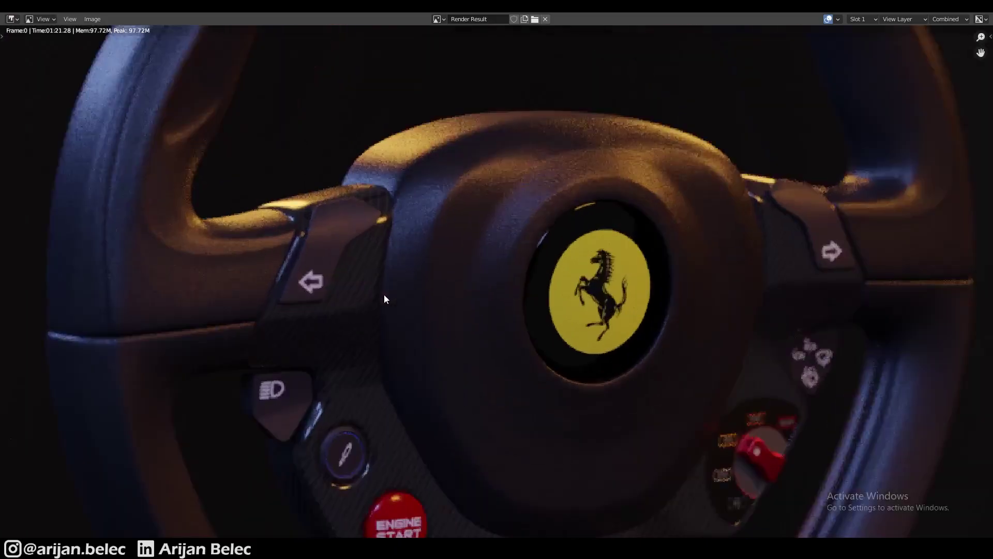